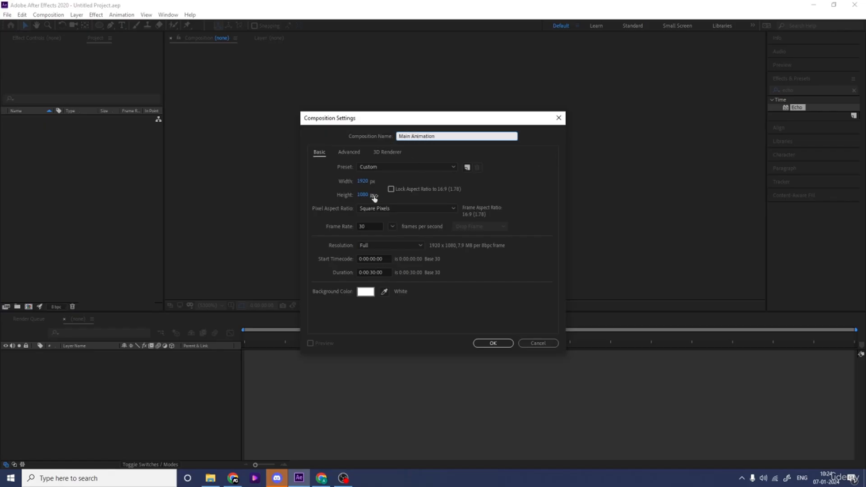
Step: Create the 1920 × 1080, 30 fps, 30-second Main Animation composition and show its Title/Action Safe guides
left_click(487, 346)
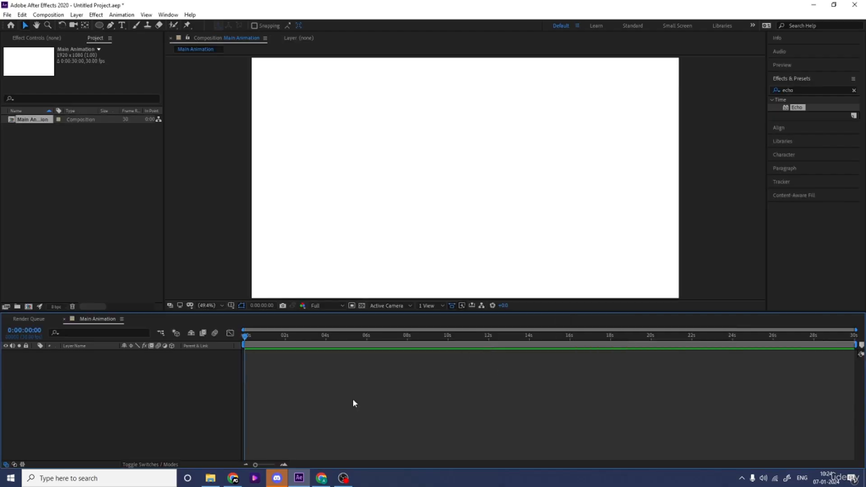
left_click(231, 306)
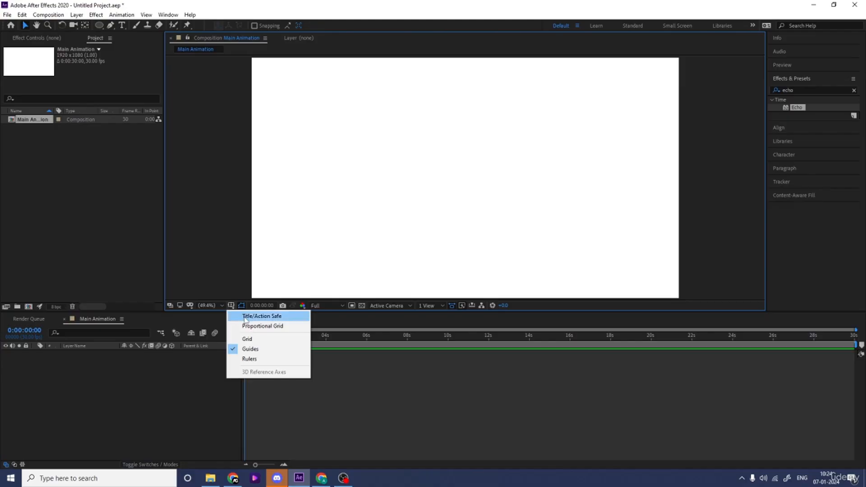
left_click(247, 316)
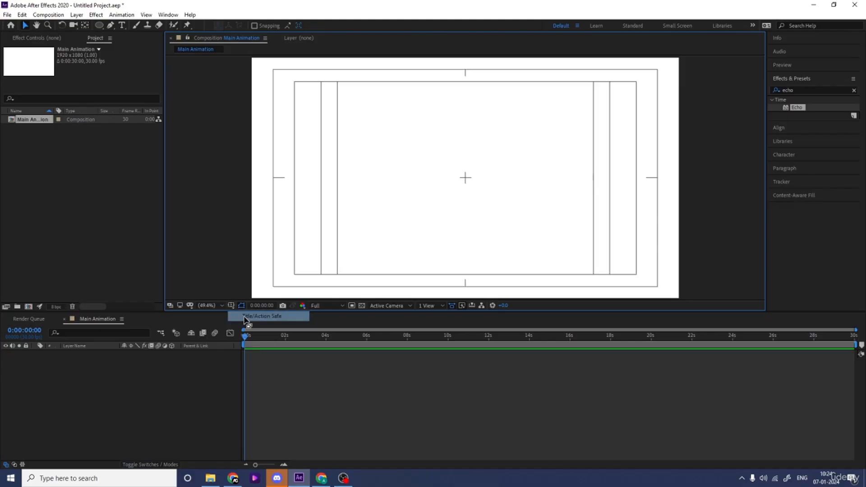
Step: Draw a small circle near the composition's centre with the Ellipse tool, using fill colour 000000
left_click(97, 27)
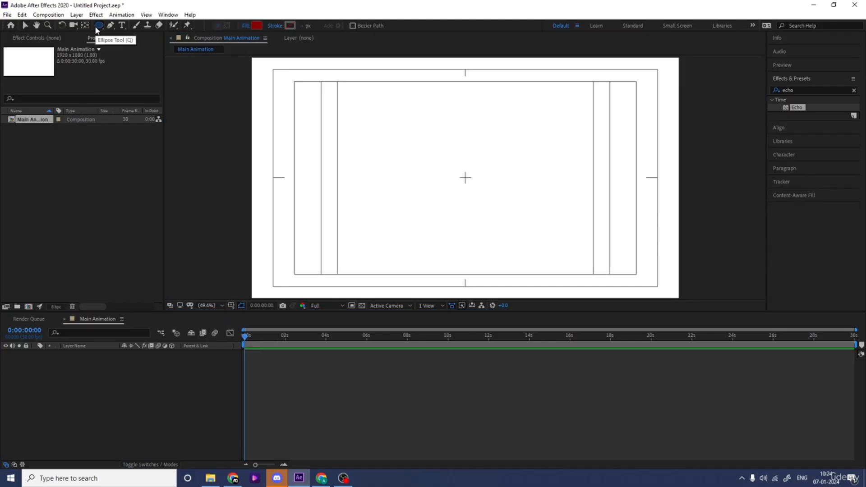
left_click(256, 26)
type("000000")
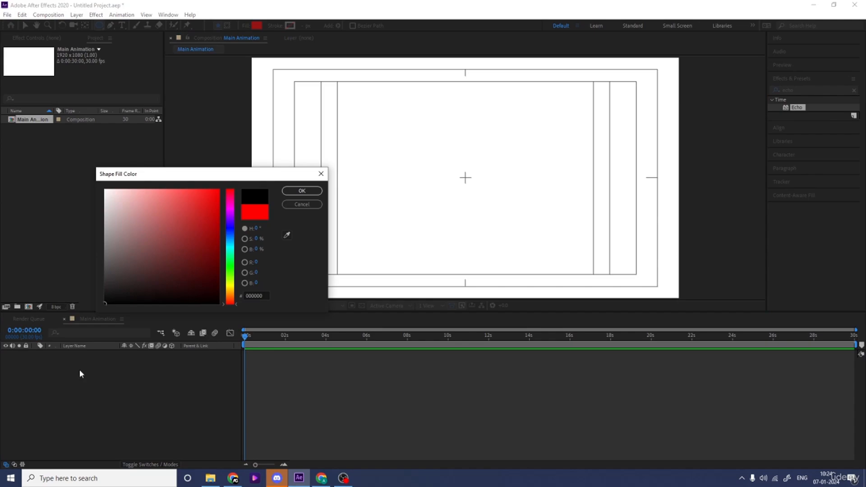
left_click(301, 191)
left_click_drag(465, 168, 490, 186)
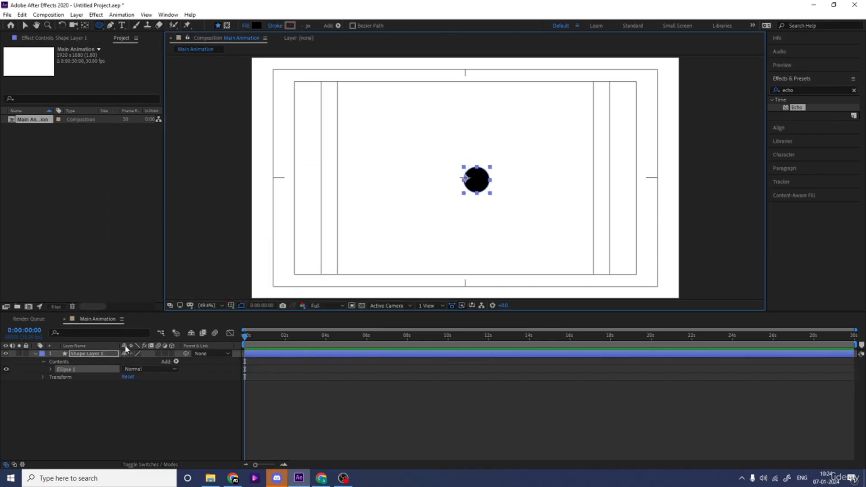
Step: Centre the circle layer's anchor point and align the layer horizontally and vertically to the composition's centre
left_click(127, 403)
left_click(100, 356)
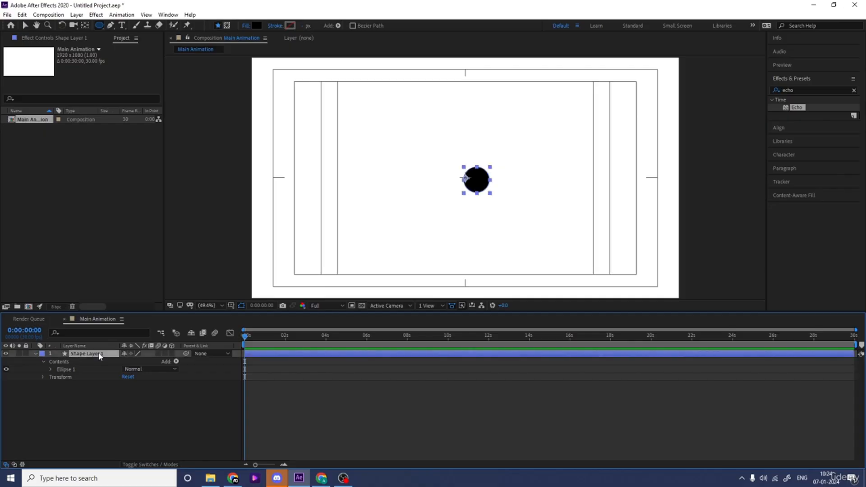
key("ctrl+alt+Home")
left_click(787, 126)
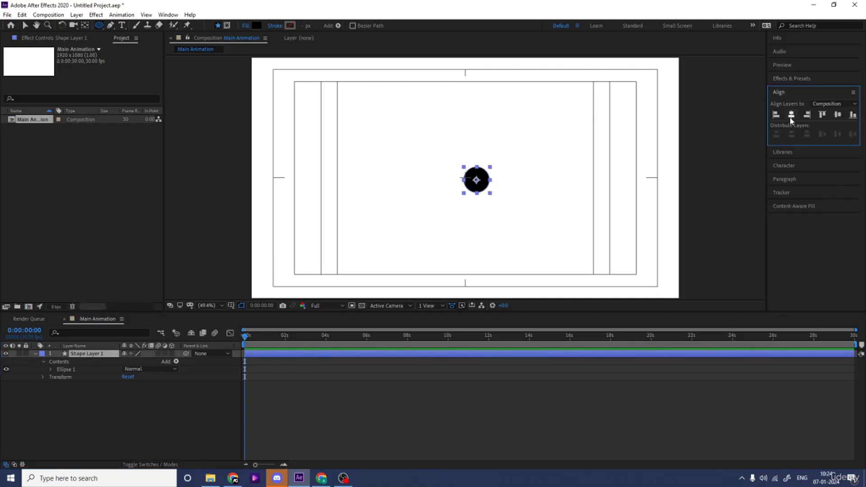
left_click(791, 116)
left_click(838, 115)
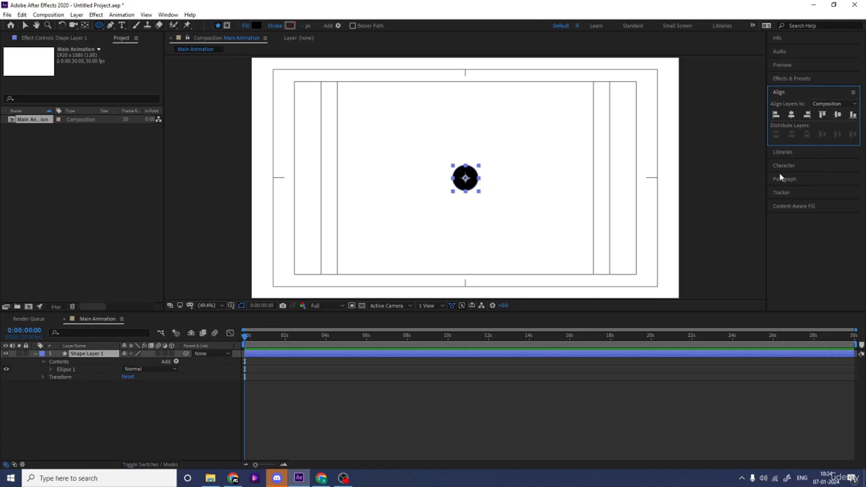
Step: Reveal the circle's Position, move the circle towards the composition's left side and set its X position to 300
key("p")
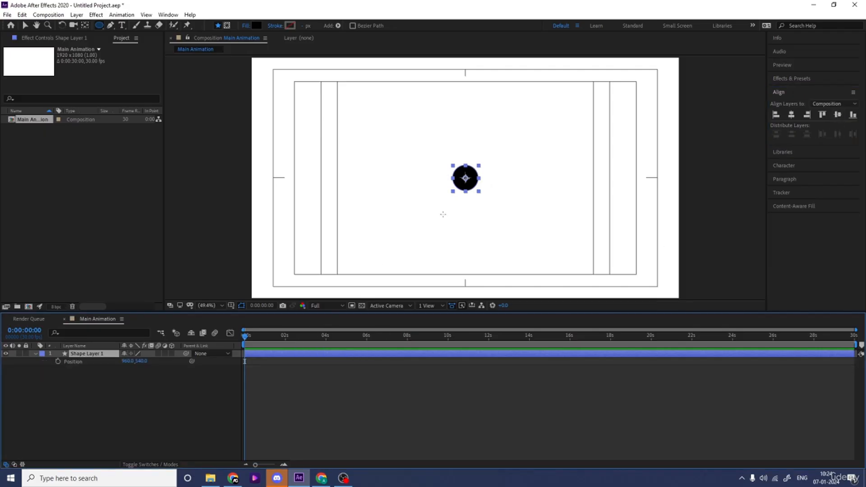
key("v")
left_click_drag(469, 189, 323, 189)
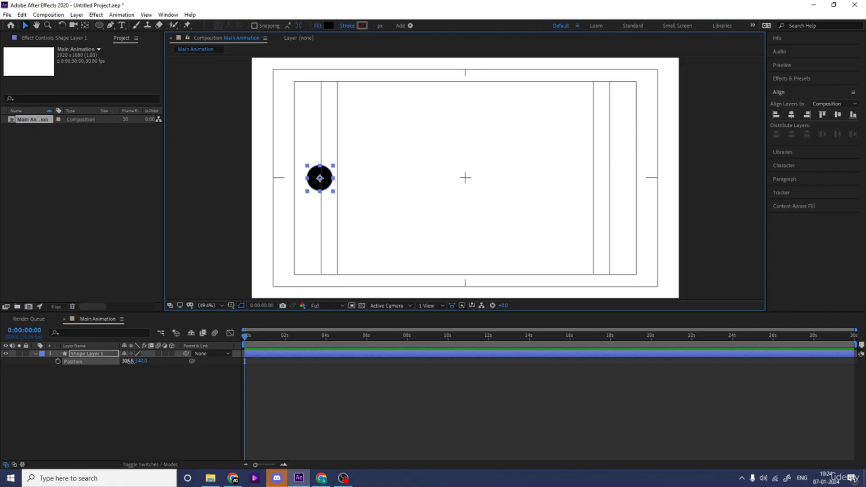
left_click(131, 362)
type("300")
key("Return")
left_click(123, 398)
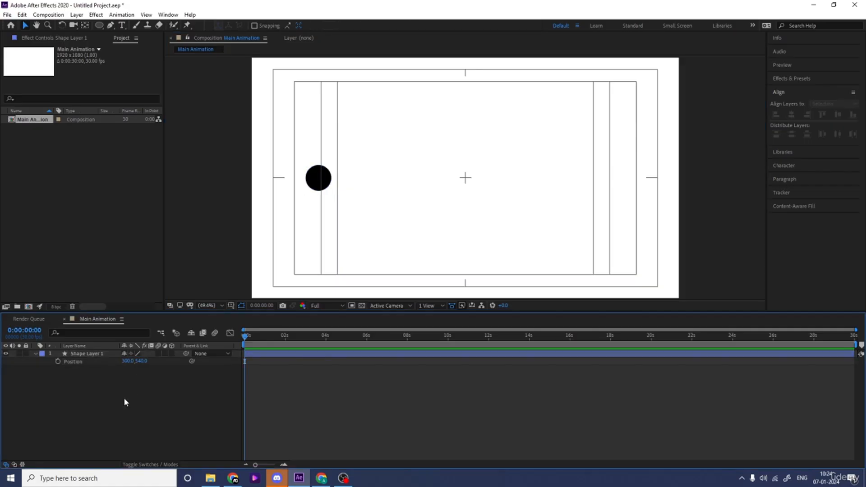
Step: Duplicate the circle layer Shape Layer 1
left_click(88, 353)
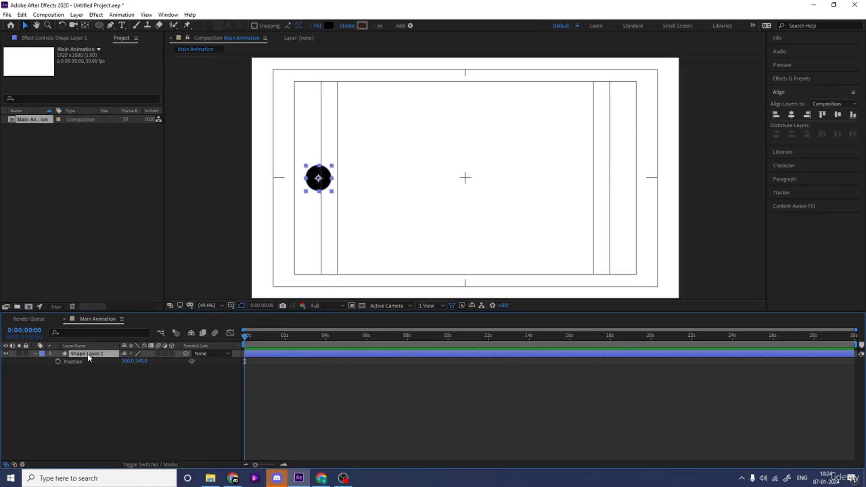
key("ctrl+d")
Step: Try offsetting the duplicated circle's X position by +200 and undo the shift
left_click(129, 361)
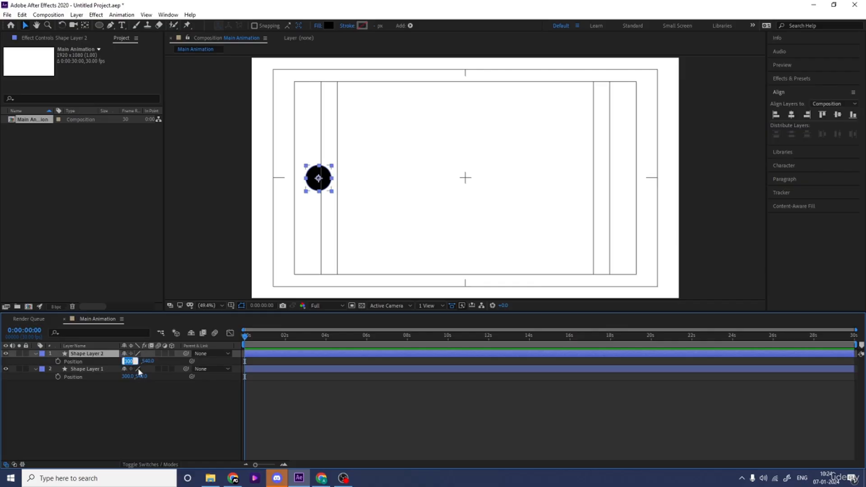
left_click(135, 362)
type("+200")
key("Return")
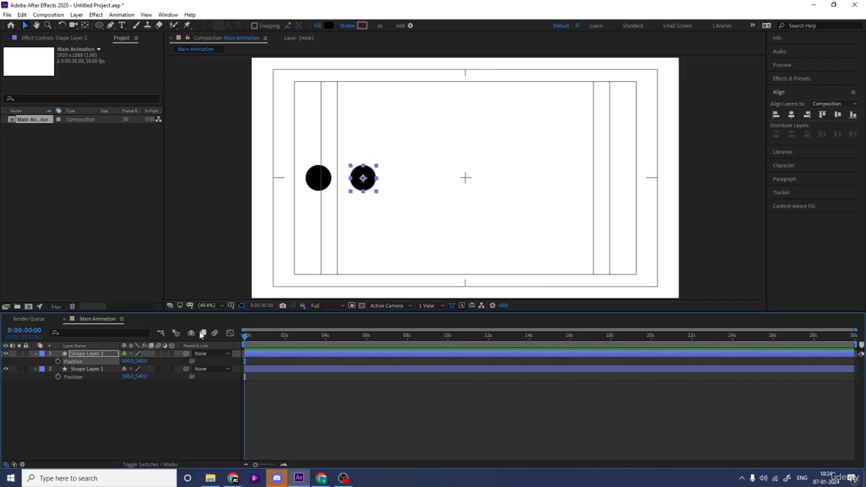
key("ctrl+z")
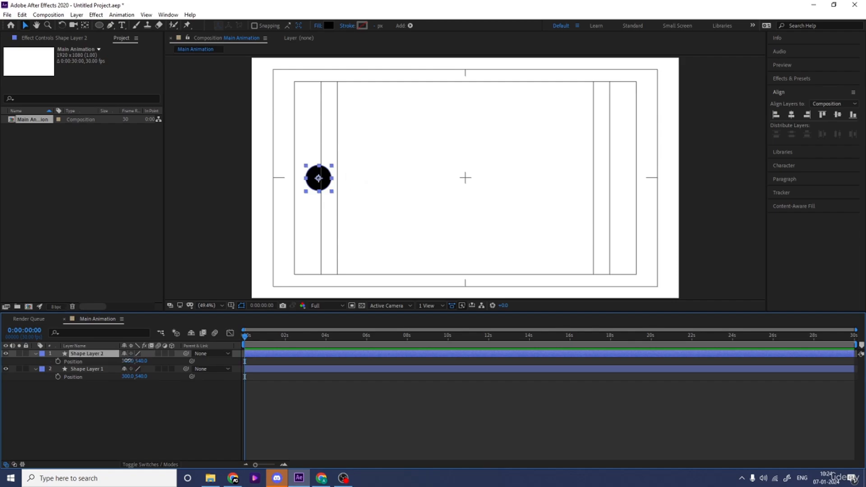
Step: Offset the duplicated circle's X position by +300 to 600
left_click(130, 361)
type("+300")
key("Return")
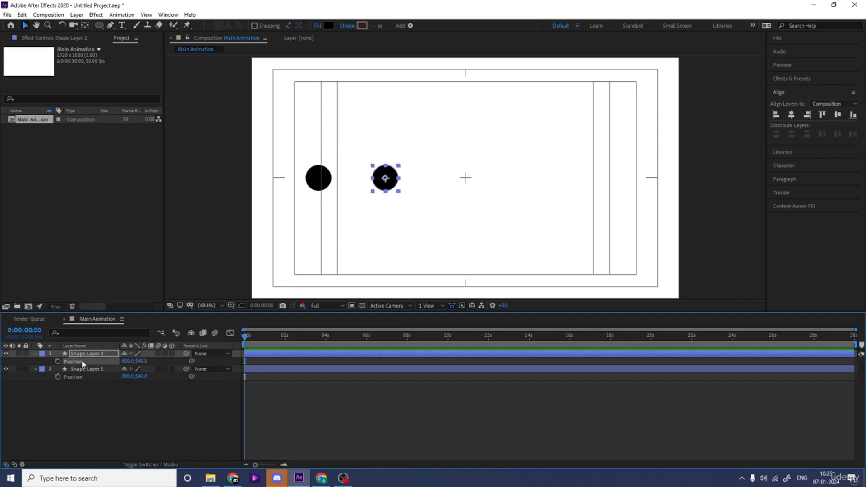
Step: Duplicate the second circle's layer and set the third circle's X position to 900
key("ctrl+d")
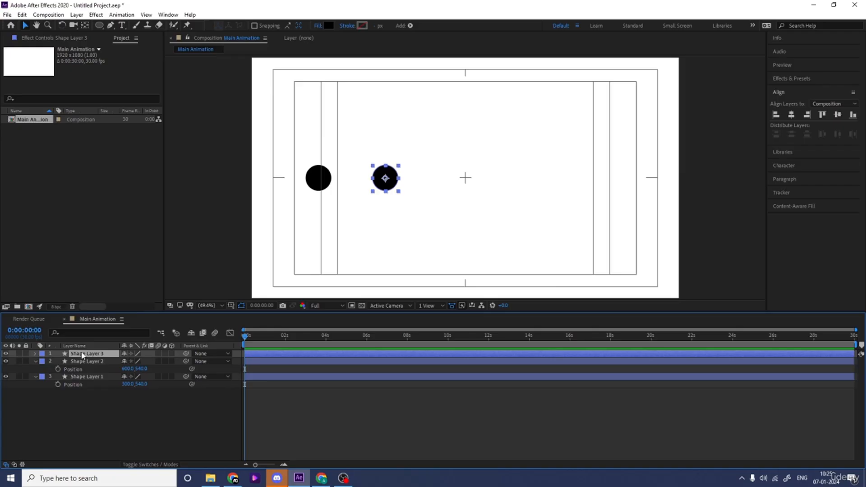
key("p")
left_click(129, 361)
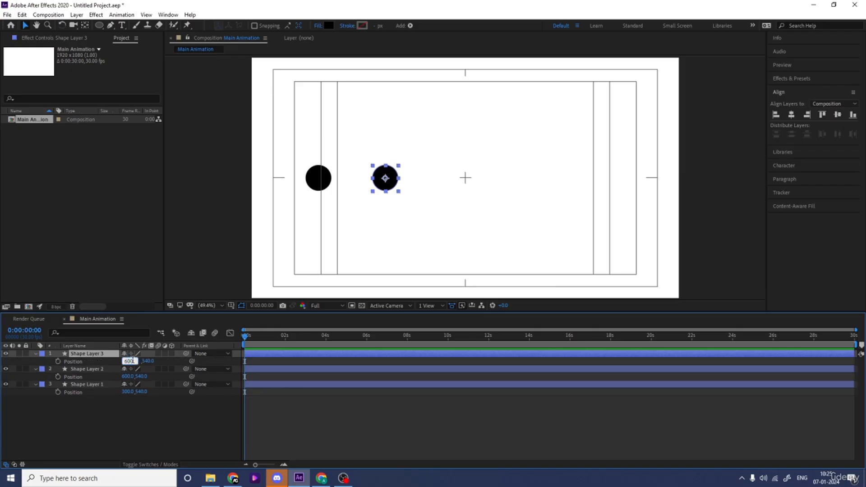
key("Return")
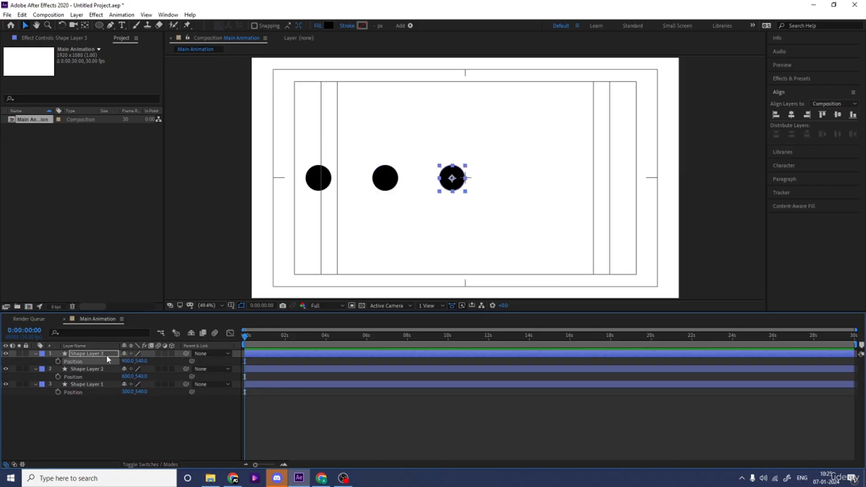
Step: Duplicate the third circle's layer and offset the copy's X position by +300 to 1200
key("ctrl+d")
key("p")
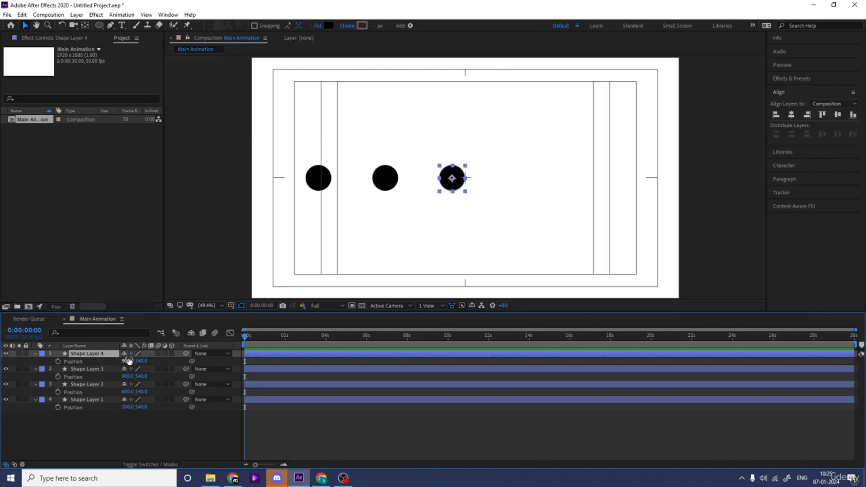
left_click(128, 361)
type("+300")
key("Return")
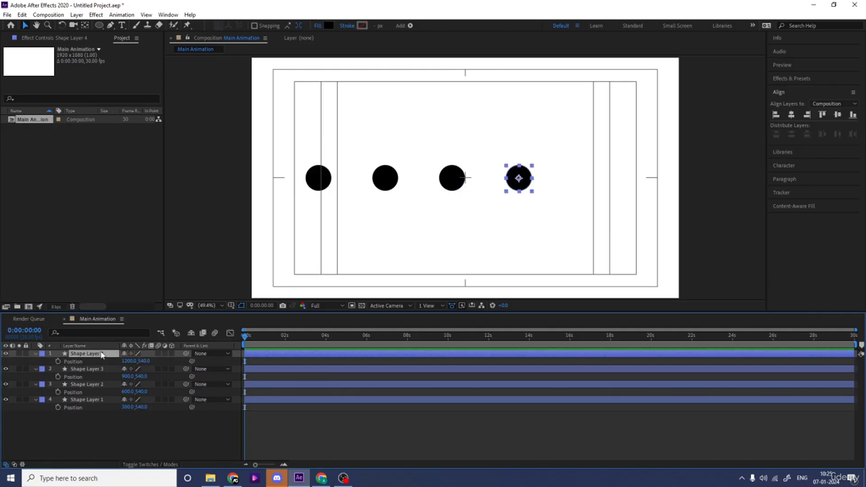
Step: Duplicate the fourth circle's layer and offset the copy's X position by +300 to 1500
key("ctrl+d")
key("p")
left_click(128, 361)
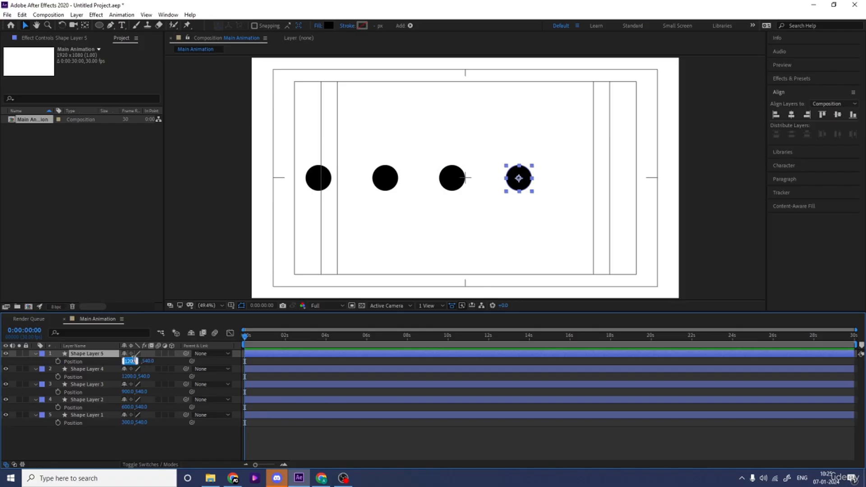
type("+300")
key("Return")
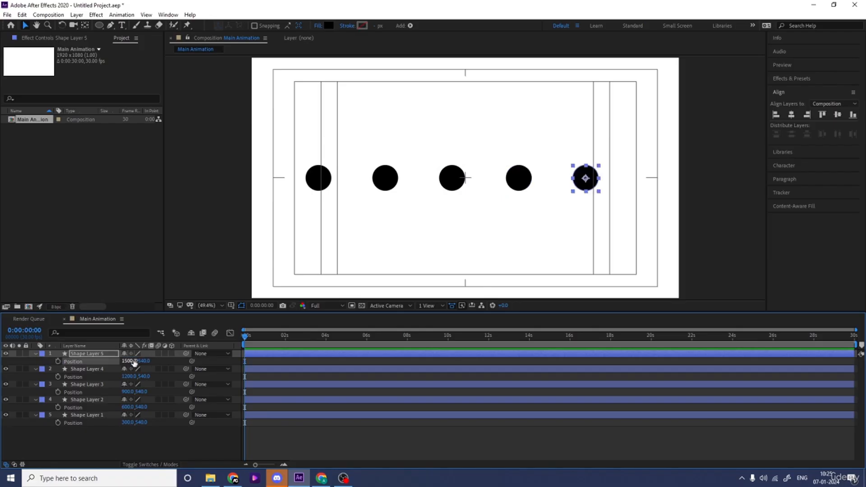
Step: Select all five circle layers and shift the row about 69 px to the right, near the composition's centre
left_click(131, 434)
key("ctrl+a")
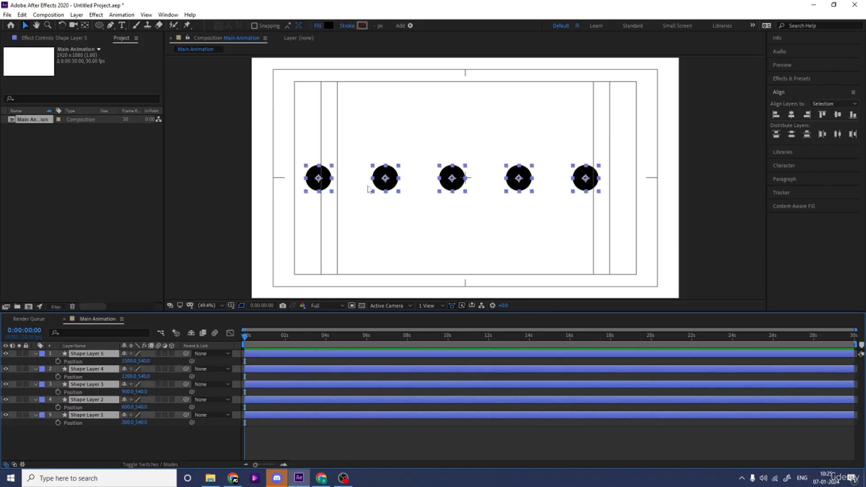
left_click_drag(381, 188, 397, 186)
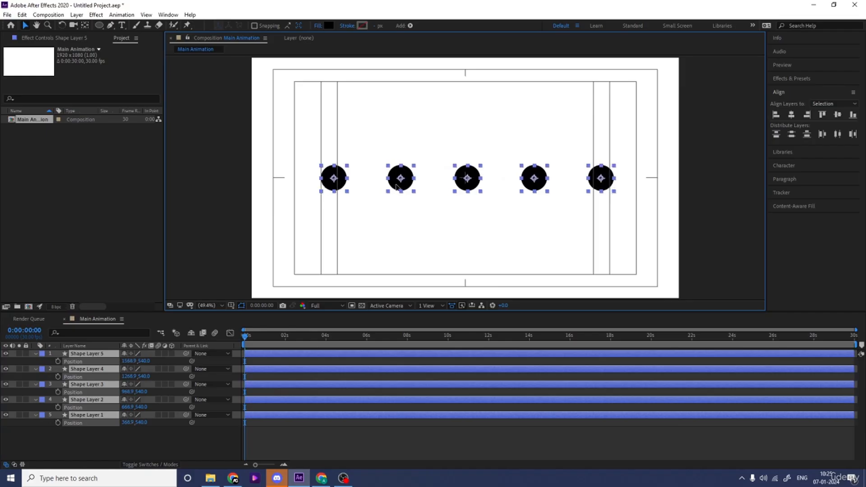
Step: Separate the Position dimensions of all five circles and enable X and Y Position keyframes at 0 seconds
right_click(101, 364)
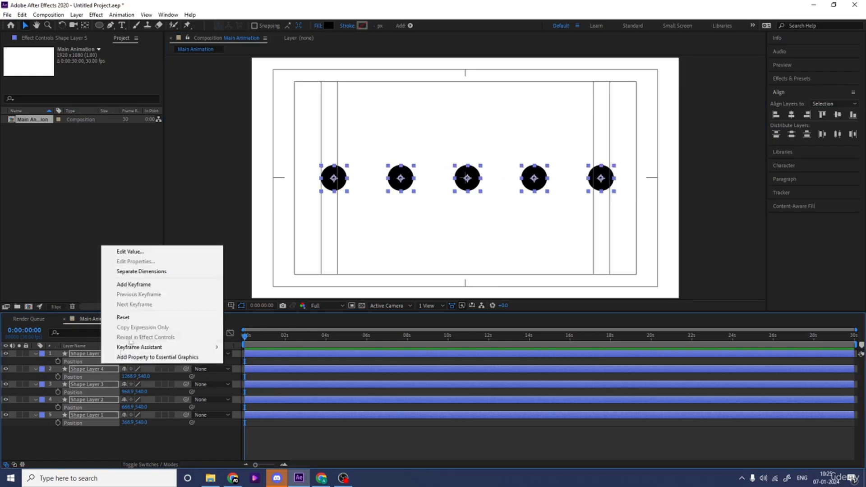
left_click(141, 276)
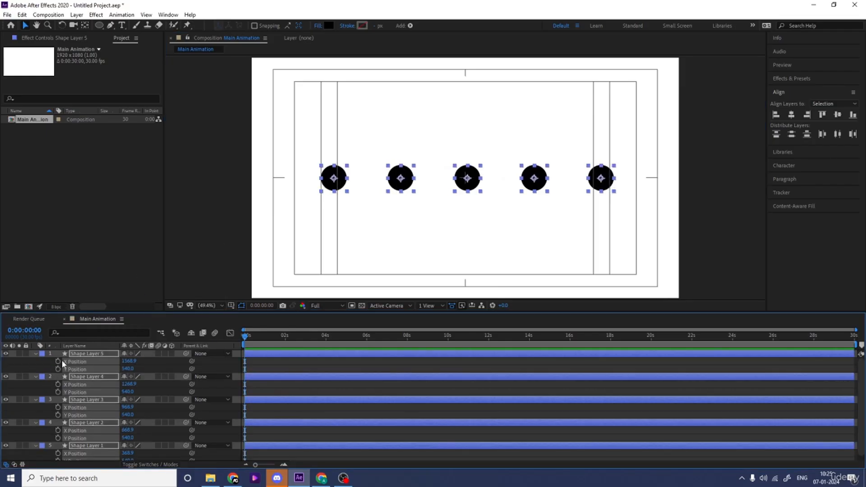
left_click(58, 368)
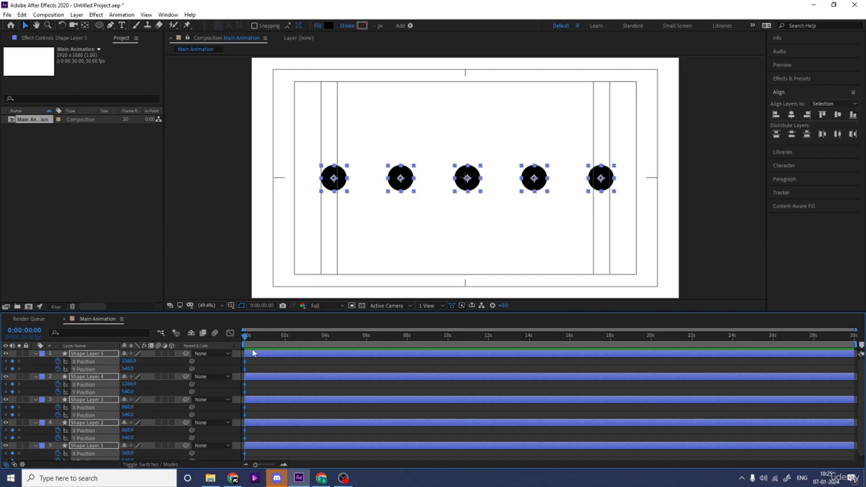
Step: Add X and Y Position keyframes to the leftmost circle, Shape Layer 1, at 2 seconds
key("equal")
key("equal")
left_click(321, 360)
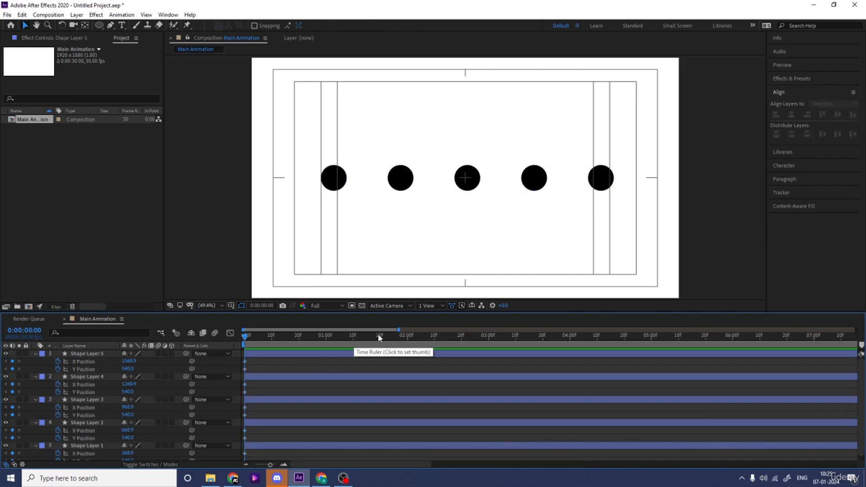
left_click(406, 336)
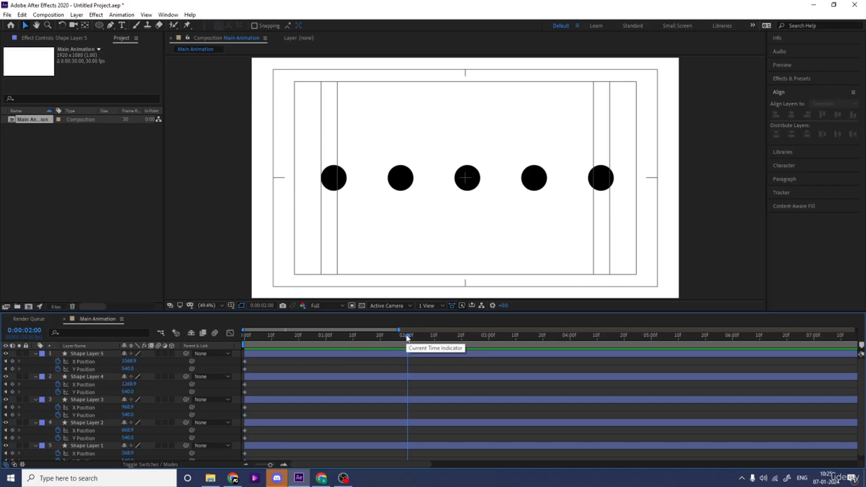
left_click(335, 180)
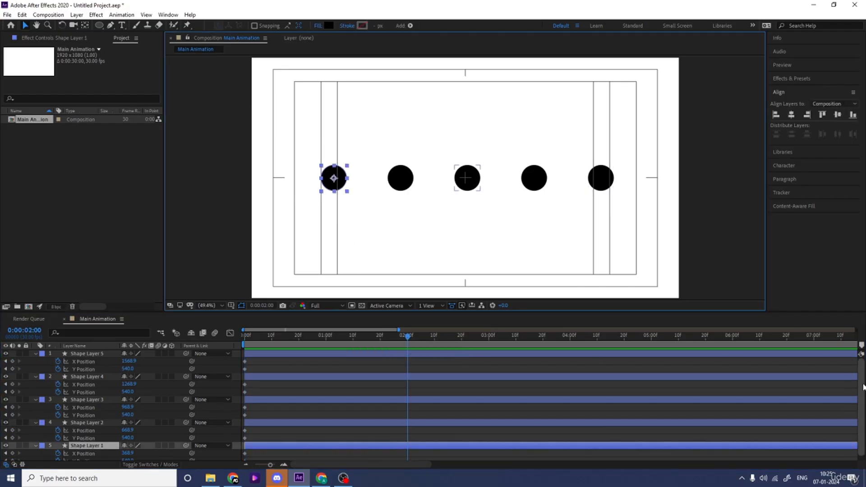
scroll(861, 410, "down", 2)
left_click(12, 449)
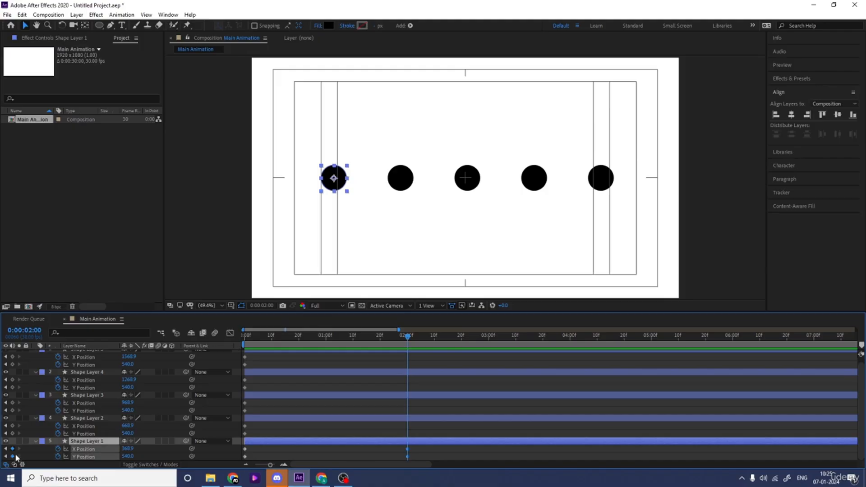
left_click(13, 456)
Step: Copy the rightmost circle's starting X and Y Position keyframes onto Shape Layer 1 at 2 seconds and preview the motion
left_click(601, 178)
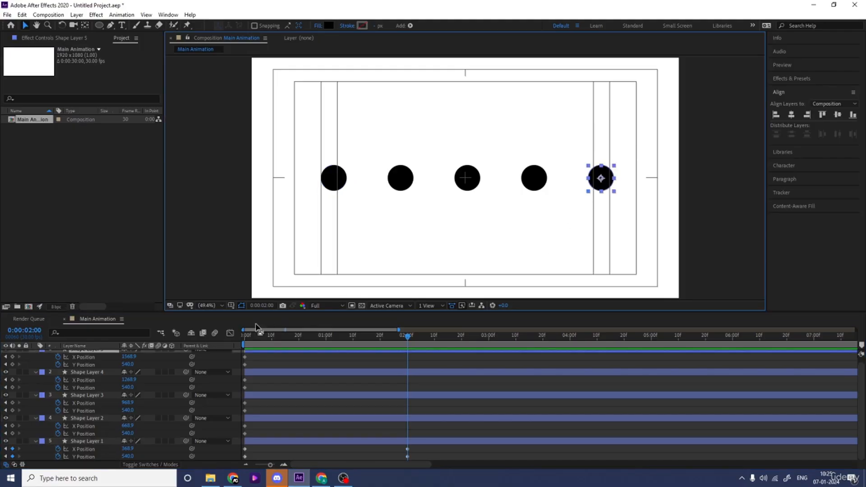
left_click_drag(257, 366, 237, 353)
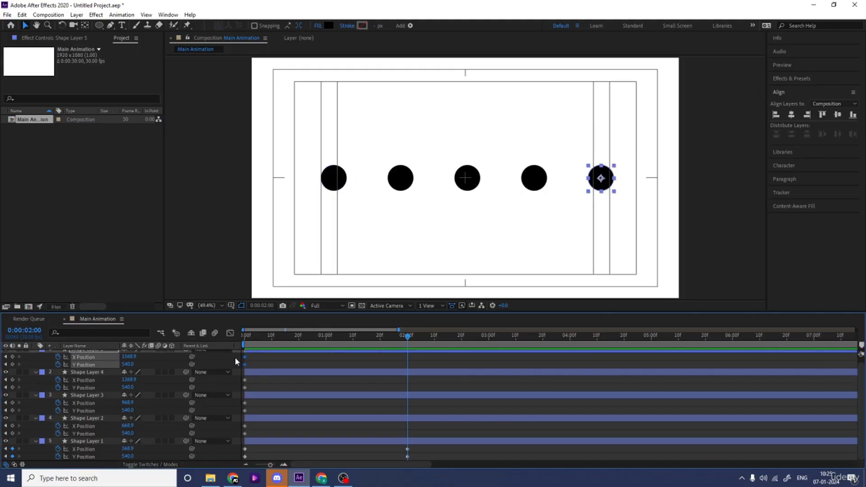
left_click(336, 178)
key("ctrl+v")
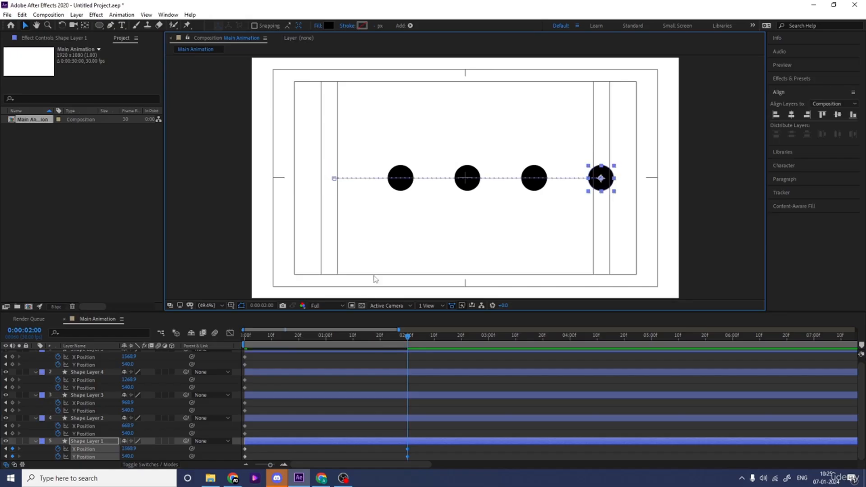
key("Home")
key("space")
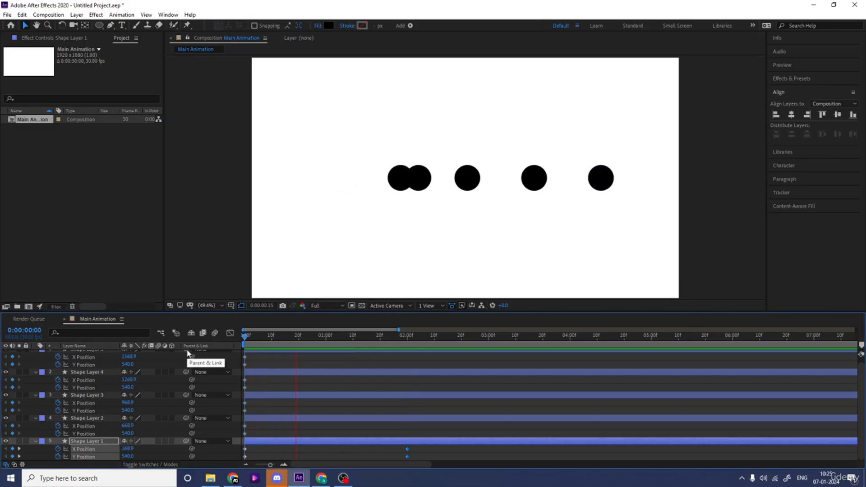
key("space")
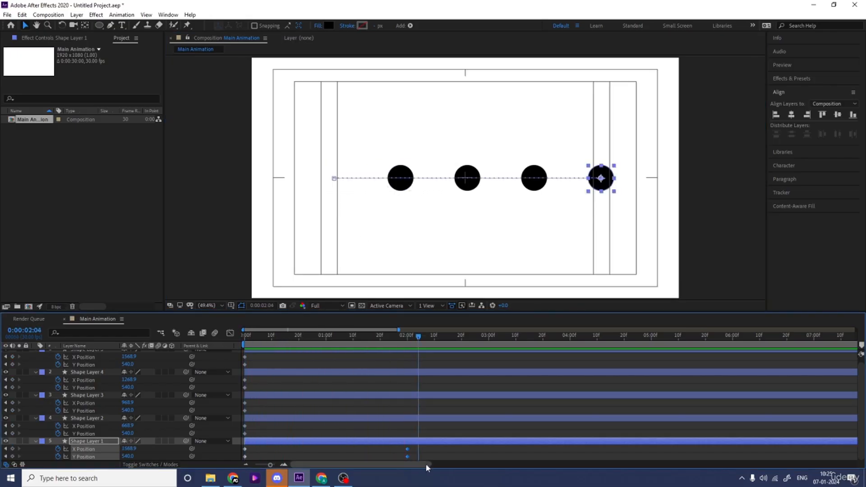
Step: Apply Easy Ease to all of Shape Layer 1's X and Y Position keyframes and preview the animation from the start
left_click_drag(428, 454, 219, 448)
key("F9")
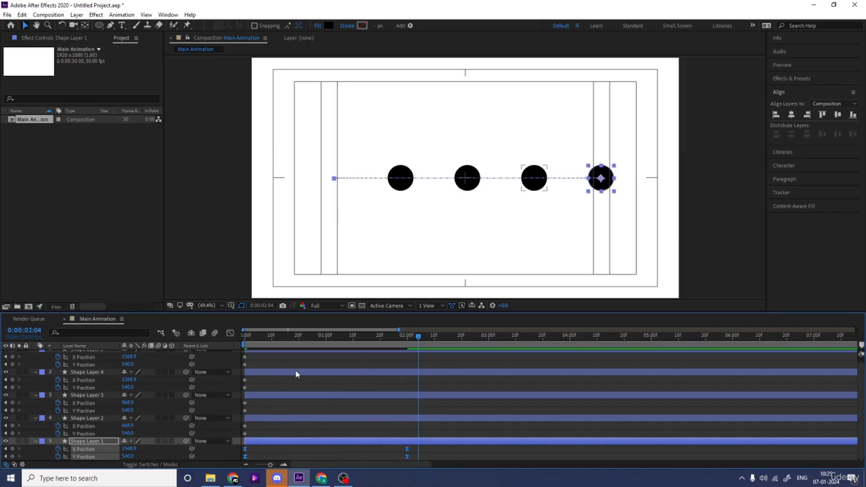
key("Home")
key("space")
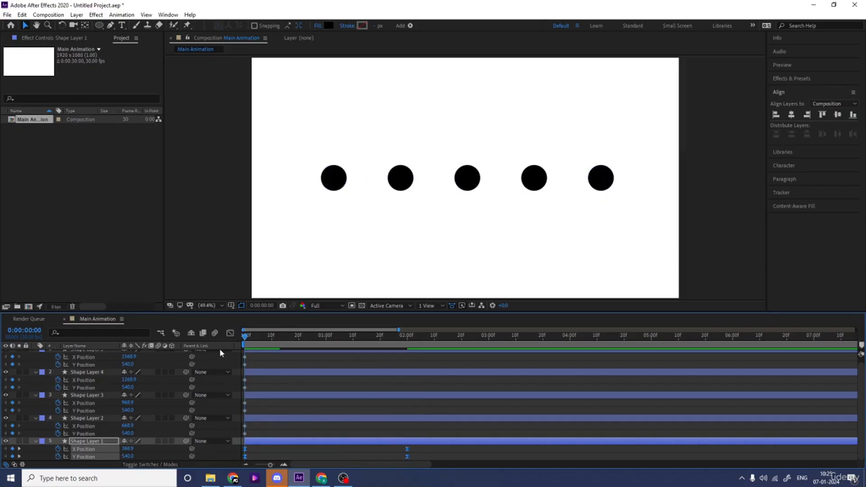
key("space")
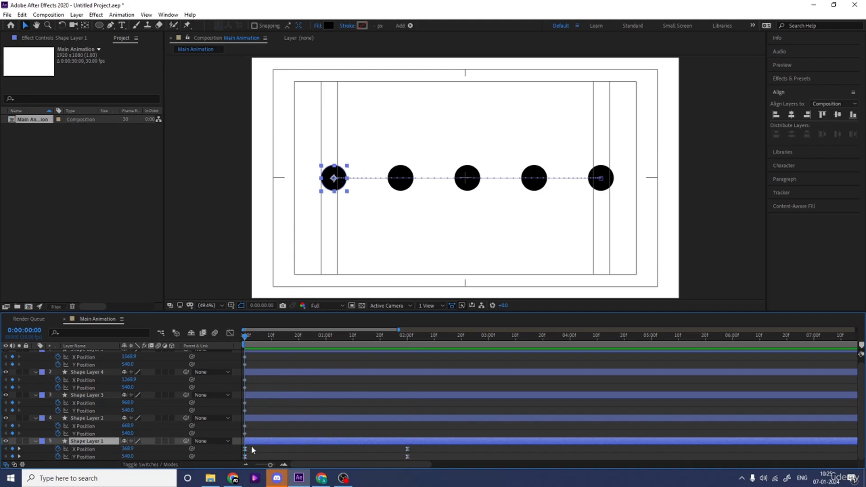
Step: Keyframe Shape Layer 2's X and Y Position at 0:00:00:07 and give it Shape Layer 1's starting position at 0:00:00:17
left_click_drag(249, 448, 239, 455)
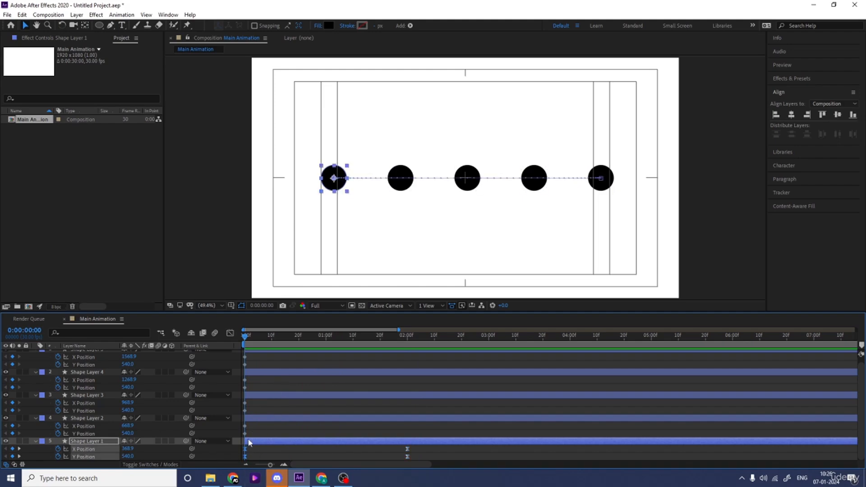
left_click_drag(245, 342, 264, 341)
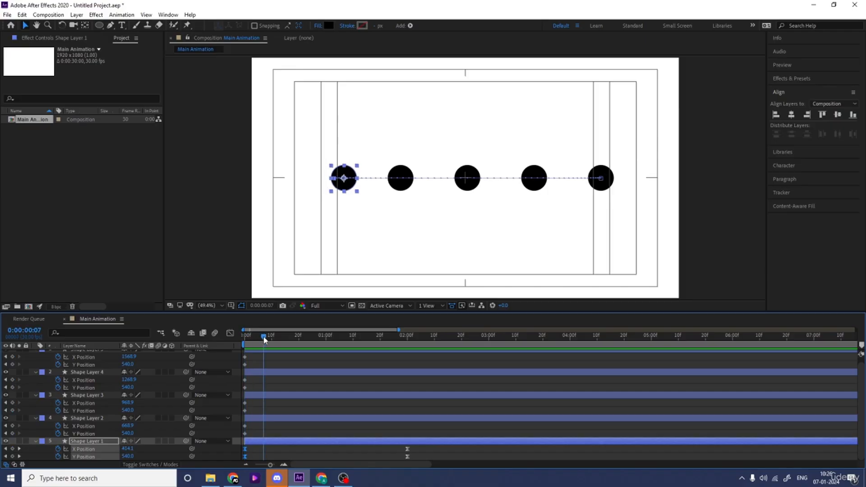
left_click(403, 191)
left_click(12, 426)
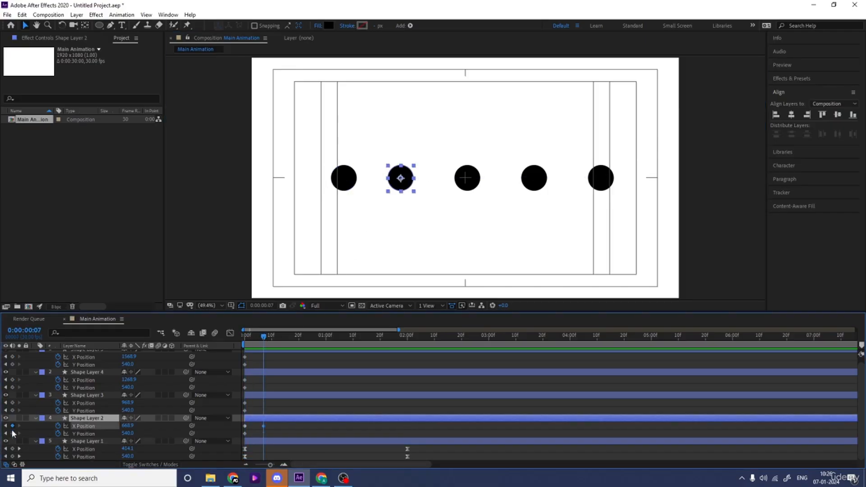
left_click(12, 434)
left_click_drag(263, 337, 294, 339)
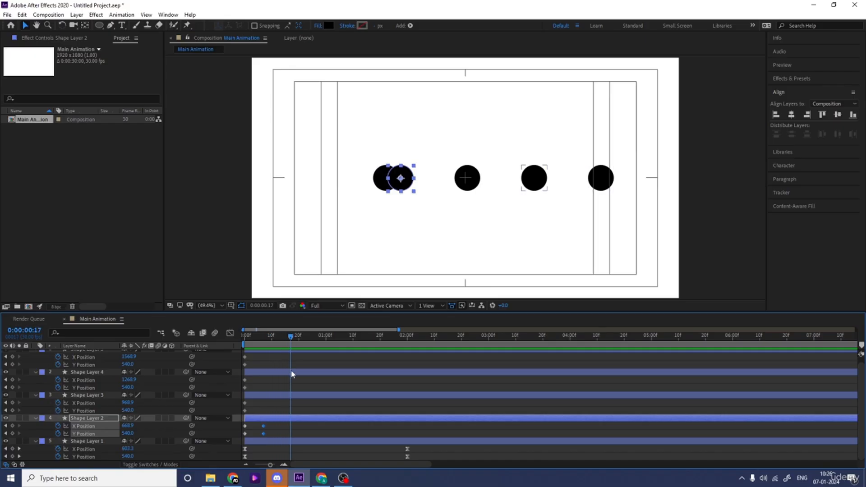
left_click_drag(400, 178, 334, 179)
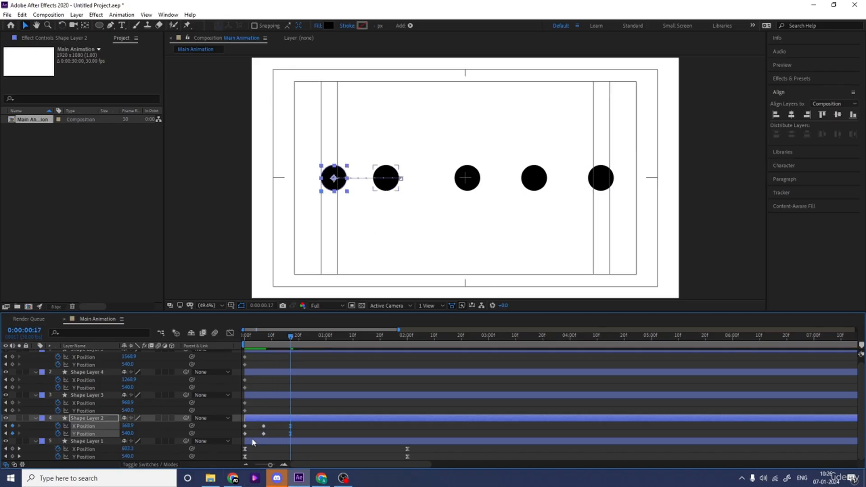
Step: Apply Easy Ease to Shape Layer 2's position keyframes at 0:00:00:07 and 0:00:00:17, and preview the movement
left_click_drag(256, 423, 295, 434)
key("F9")
key("space")
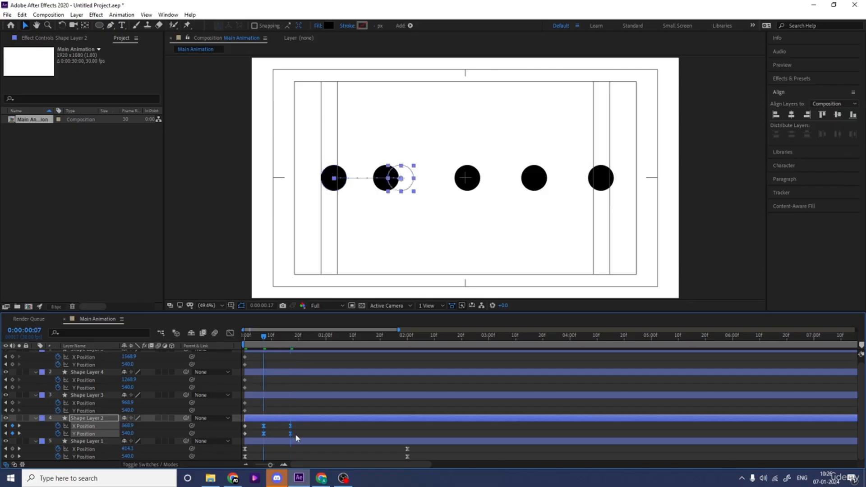
key("space")
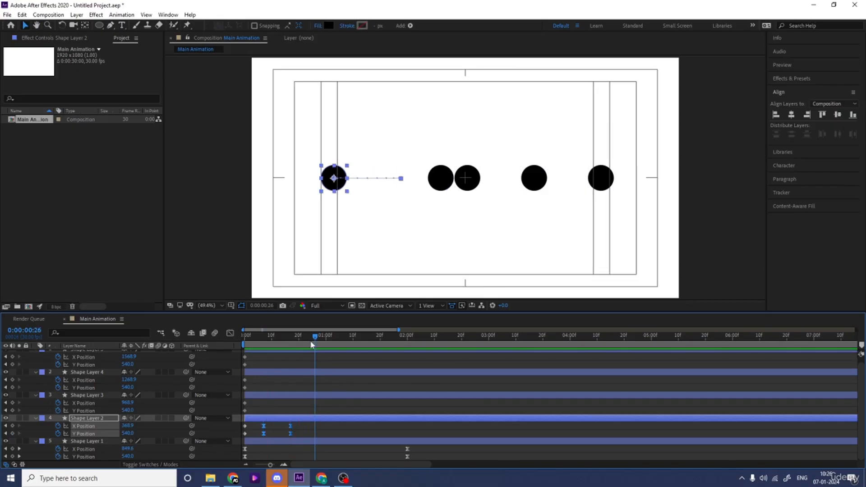
left_click_drag(311, 343, 259, 340)
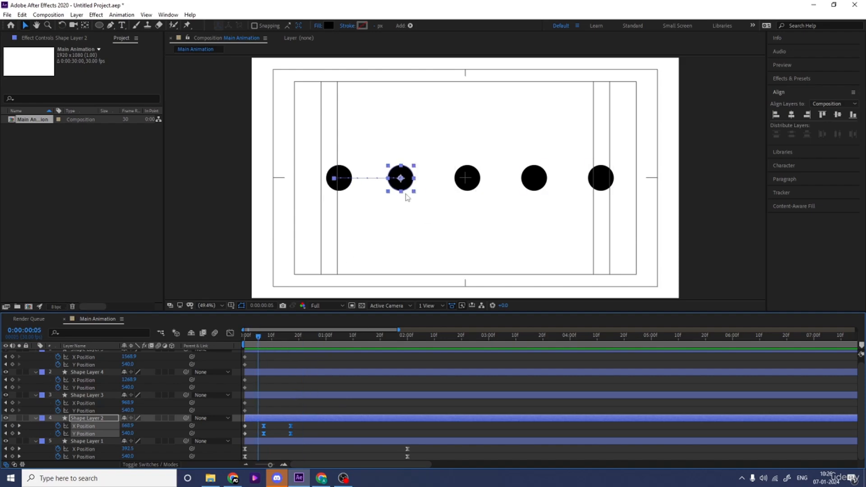
left_click_drag(251, 425, 242, 436)
key("Delete")
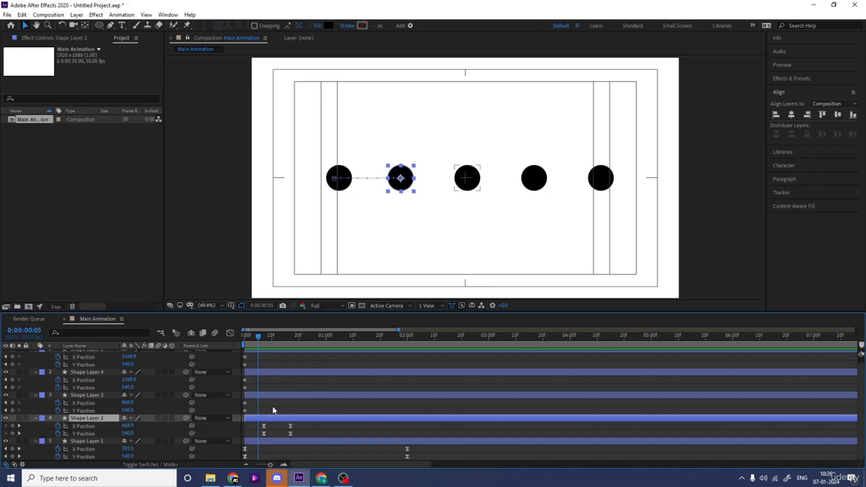
key("ctrl+z")
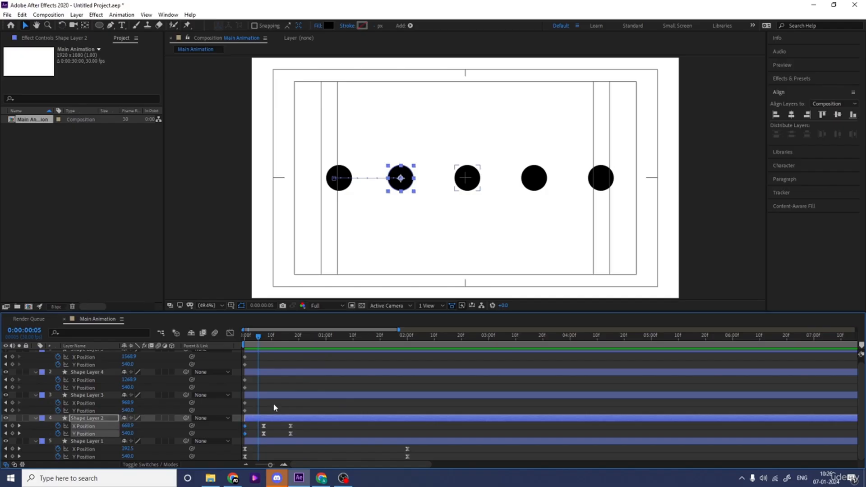
Step: Keyframe Shape Layer 3's X and Y Position at 0:00:00:20 and paste Shape Layer 2's starting position onto it at 0:00:01:01
left_click(265, 340)
left_click_drag(265, 341, 298, 348)
left_click(478, 187)
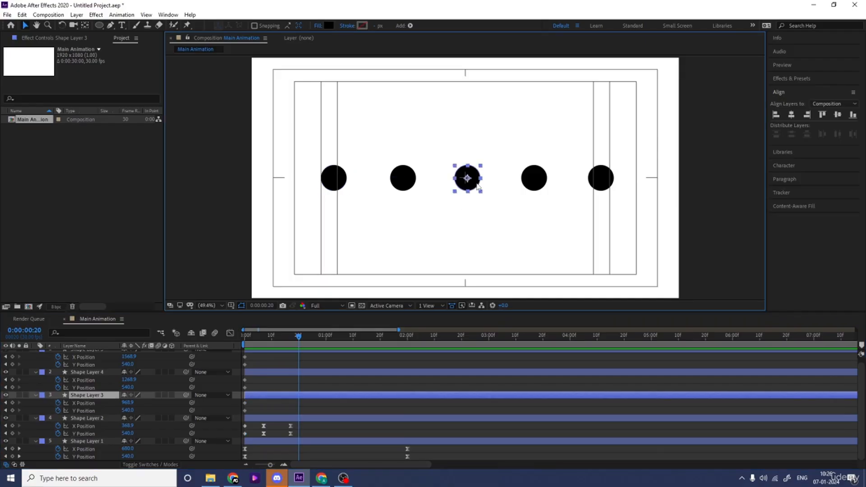
left_click(13, 404)
left_click(13, 411)
left_click_drag(298, 339, 330, 339)
key("ctrl+v")
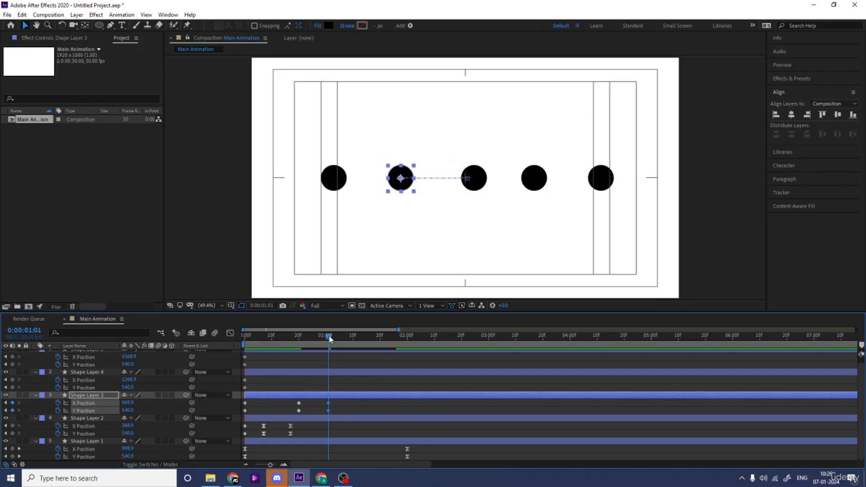
Step: Apply Easy Ease to Shape Layer 3's position keyframes at 0:00:00:20 and 0:00:01:01, and preview the movement
left_click_drag(343, 403, 286, 416)
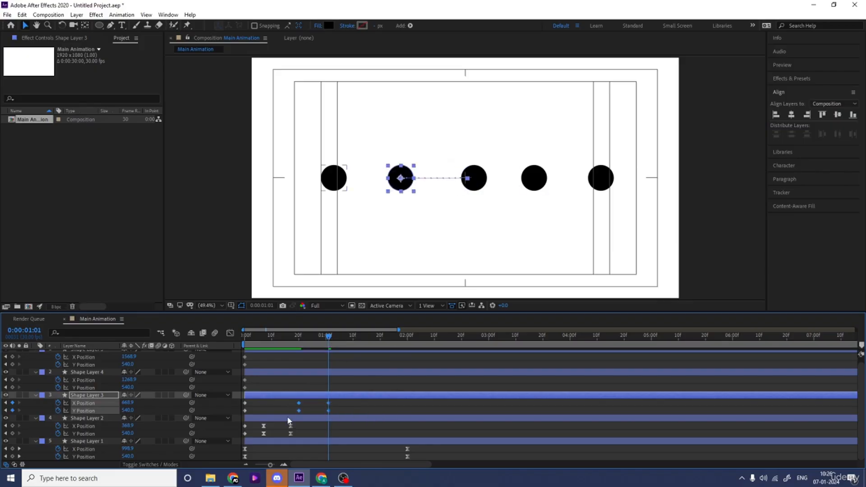
key("F9")
left_click(311, 341)
key("space")
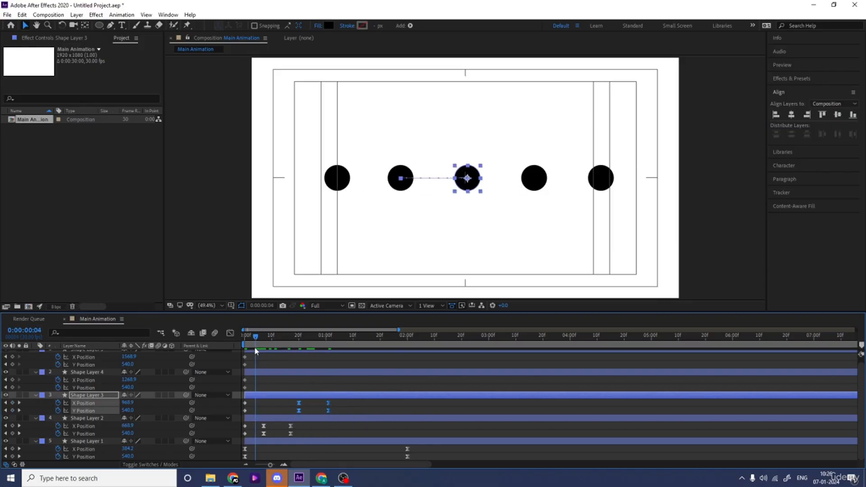
key("space")
Step: Add X and Y Position keyframes to the fourth circle, Shape Layer 4, at 0:00:01:02
mouse_move(340, 343)
left_mouse_down()
mouse_move(305, 350)
mouse_move(329, 345)
left_mouse_up()
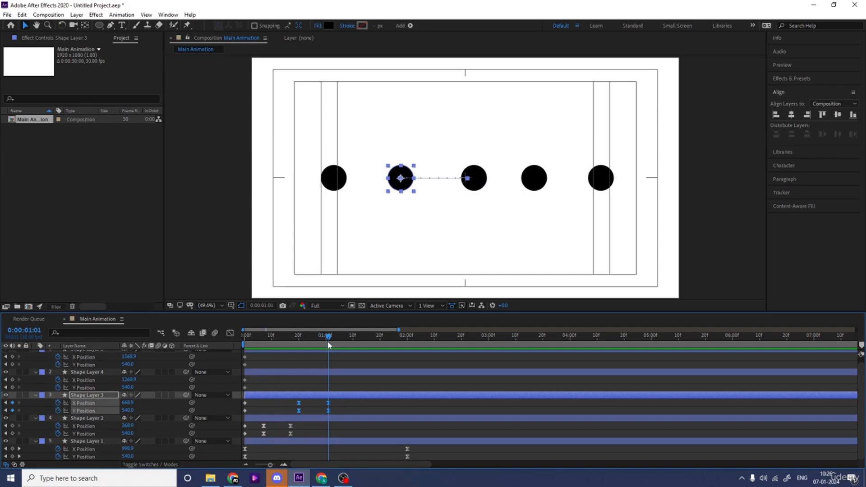
left_click(528, 175)
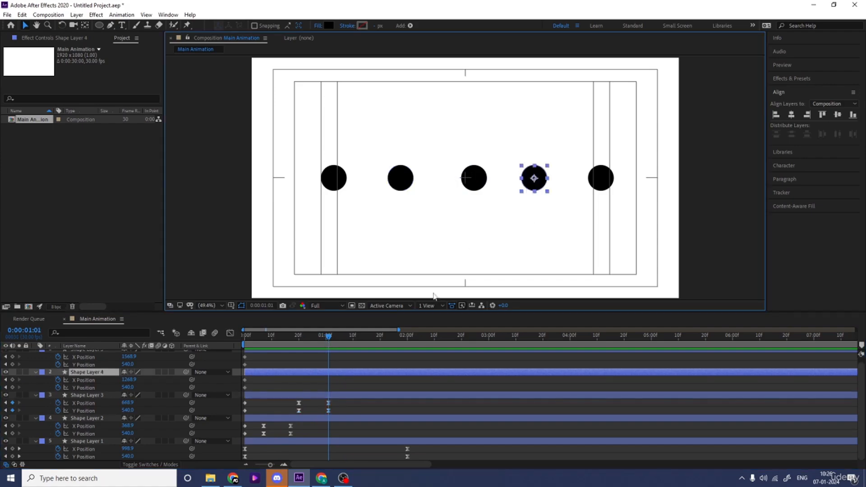
left_click_drag(332, 339, 334, 339)
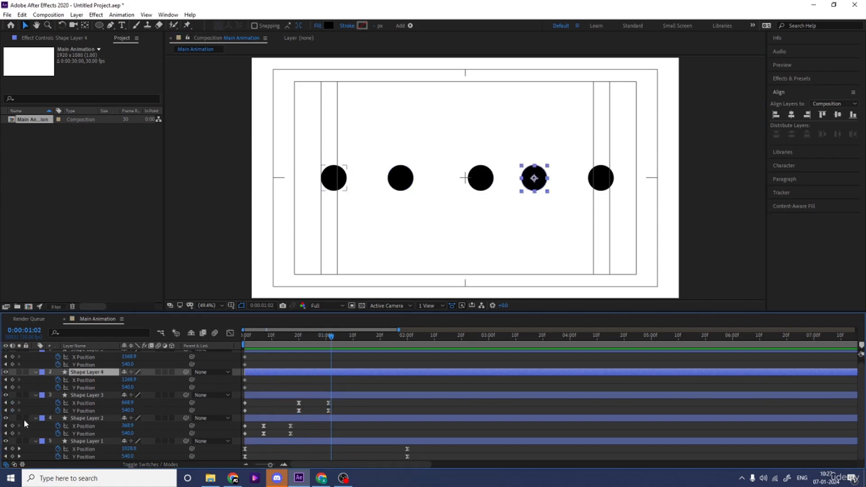
left_click(12, 380)
left_click(12, 387)
Step: Copy Shape Layer 3's starting X and Y Position keyframes onto Shape Layer 4 at 0:00:01:11
left_click(285, 396)
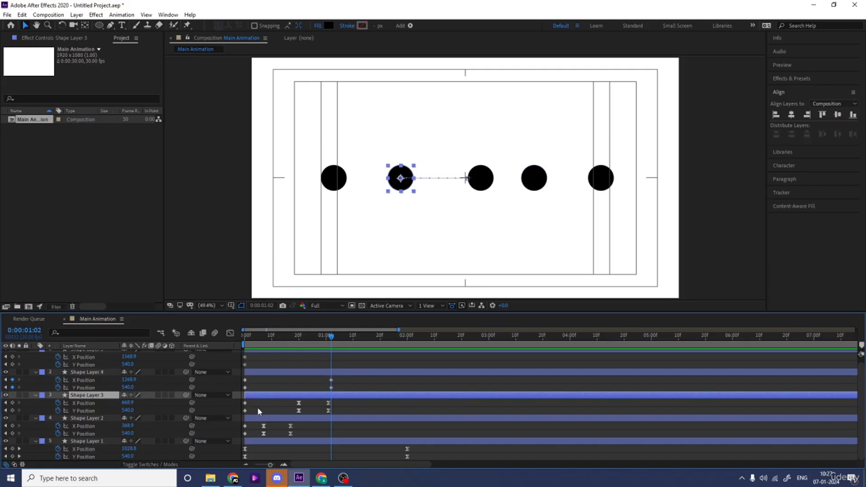
left_click_drag(258, 404, 242, 415)
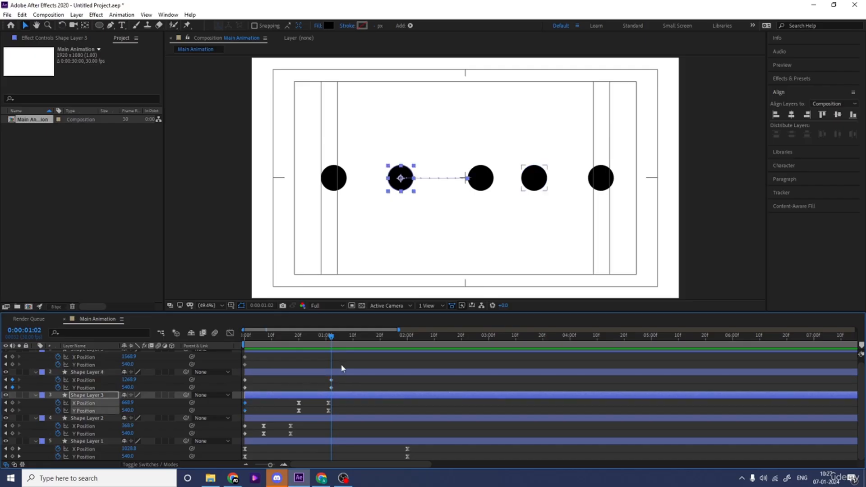
left_click_drag(333, 338, 355, 339)
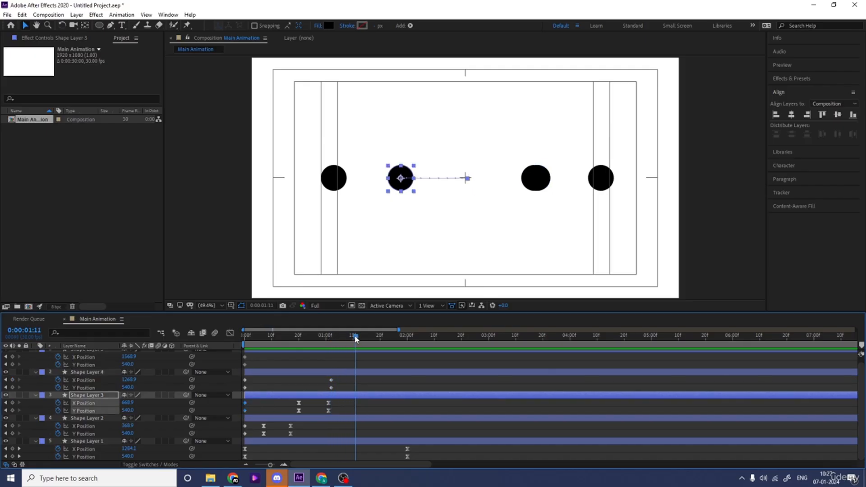
left_click(363, 372)
key("ctrl+v")
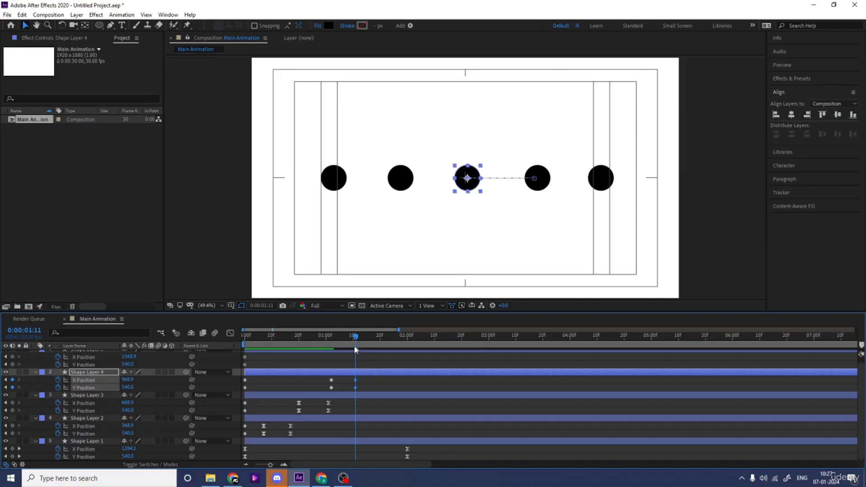
Step: Shift Shape Layer 4's last position keyframes to 0:00:01:12 and apply Easy Ease to them and the pair at 0:00:01:02
left_click(327, 337)
key("space")
key("space")
left_click(323, 381)
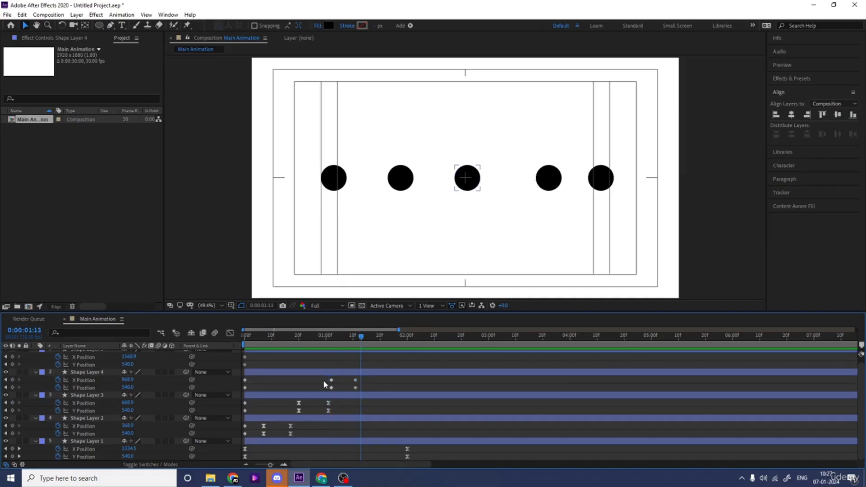
left_click_drag(323, 380, 359, 384)
key("F9")
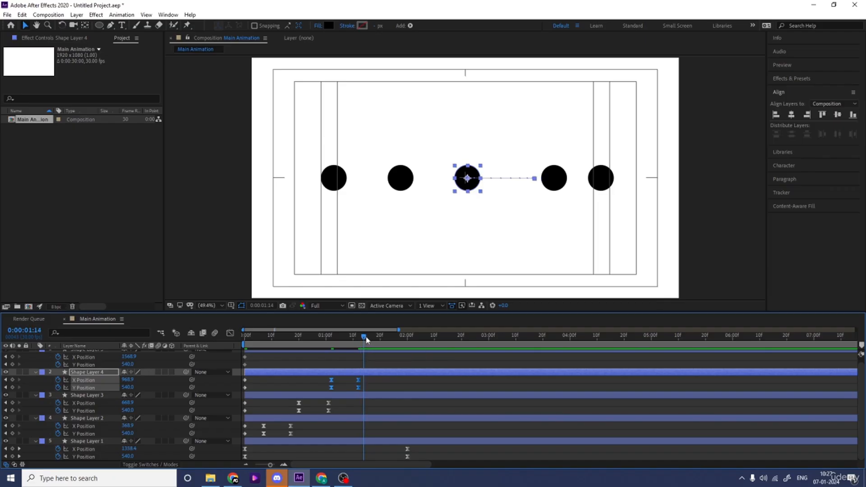
Step: Add X and Y Position keyframes to the rightmost circle, Shape Layer 5, at 0:00:01:12
left_click_drag(363, 338, 359, 337)
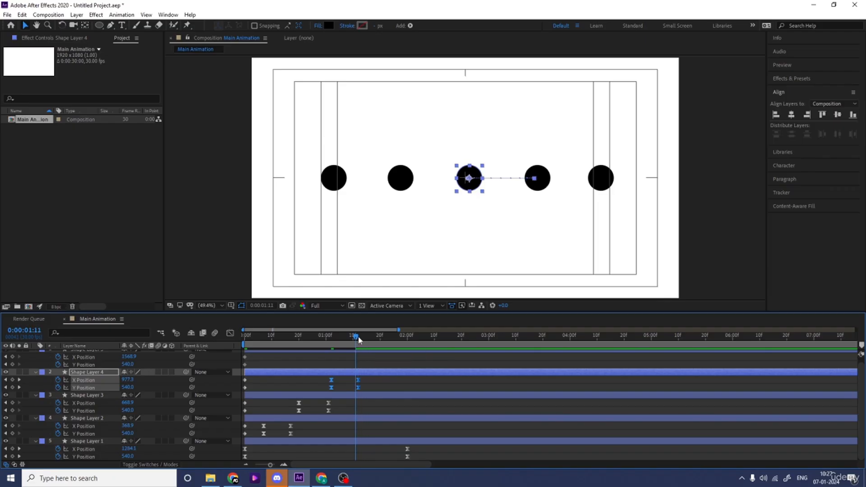
left_click(366, 365)
key("Page_Down")
left_click(595, 191)
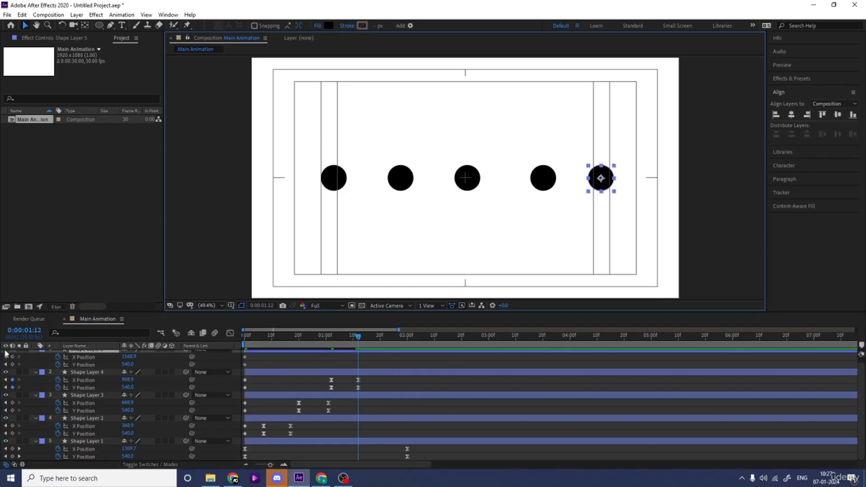
left_click(12, 357)
left_click(13, 364)
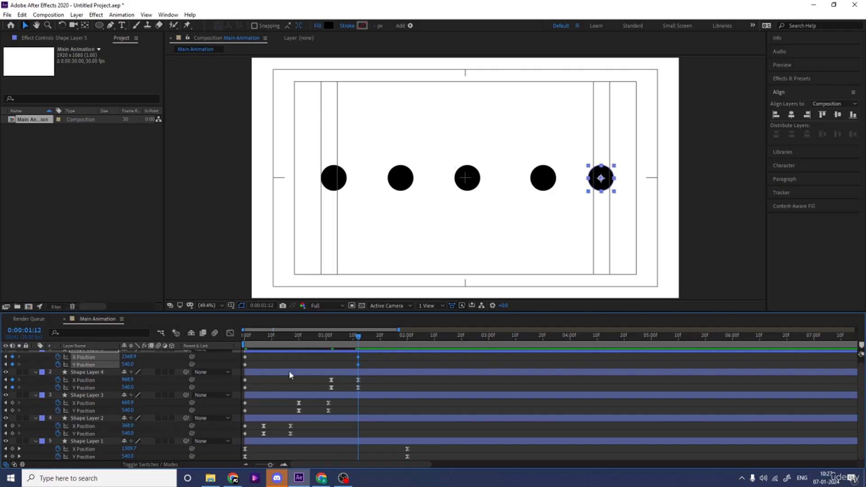
Step: Copy Shape Layer 4's starting X and Y Position keyframes onto Shape Layer 5 at 0:00:01:24, and Easy Ease its last two pairs
left_click_drag(255, 379, 235, 392)
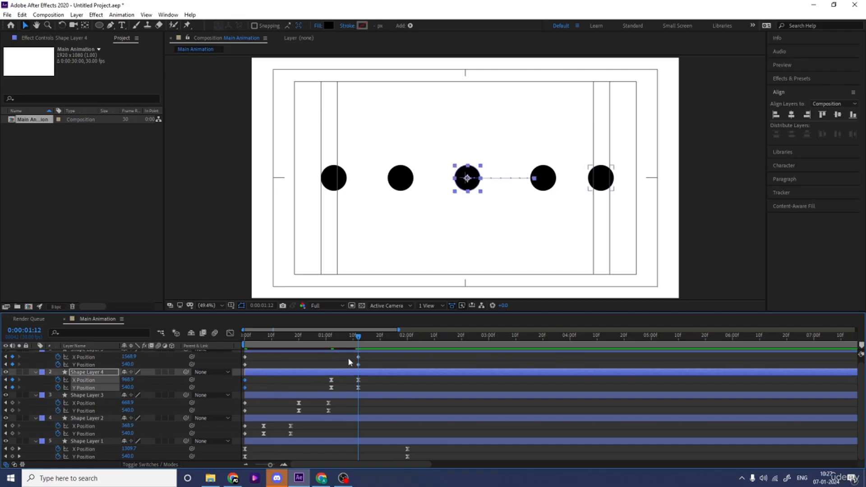
left_click_drag(360, 339, 392, 343)
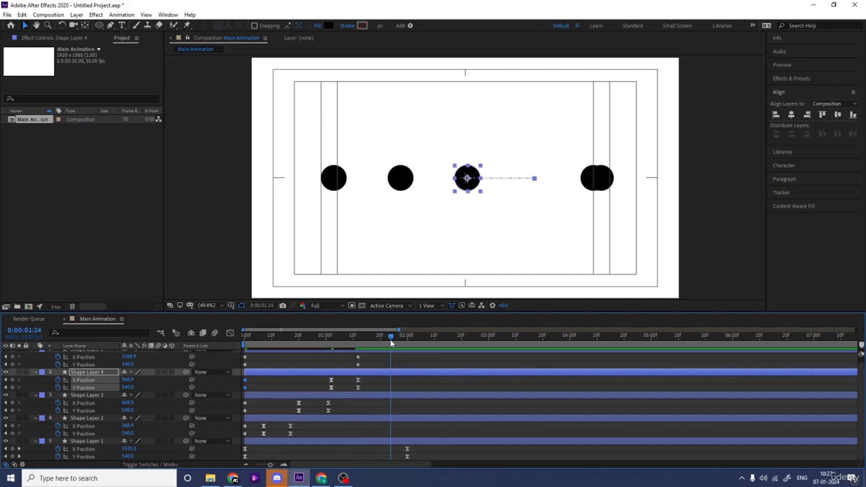
left_click(391, 357)
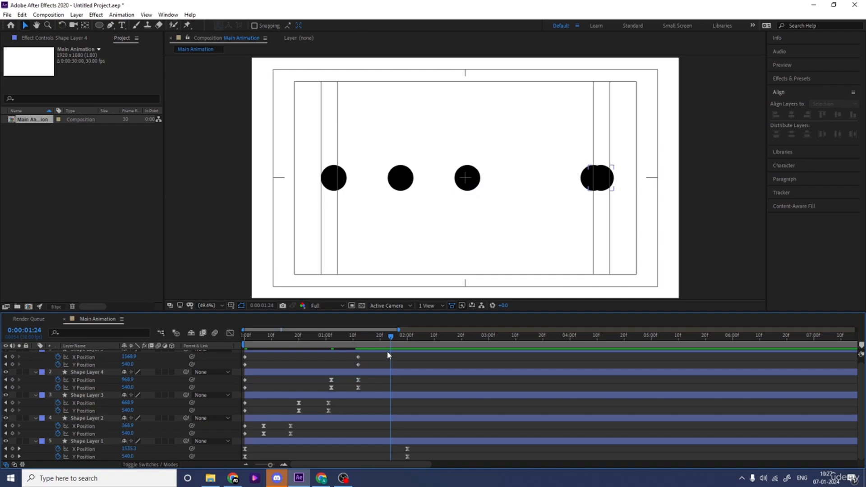
left_click(387, 352)
key("ctrl+v")
left_click_drag(352, 356, 415, 364)
key("F9")
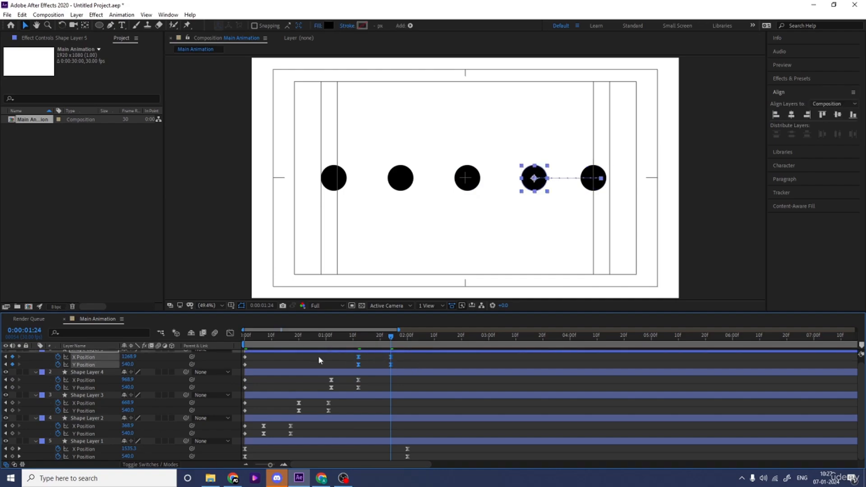
Step: Delete the position keyframes at 0:00:00:00 on Shape Layers 2 to 5, and preview the animation
key("Home")
left_click_drag(251, 435, 213, 302)
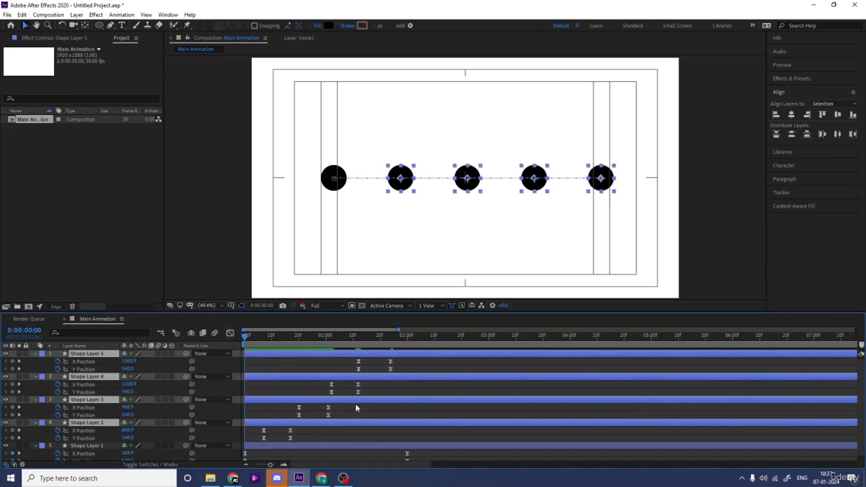
key("space")
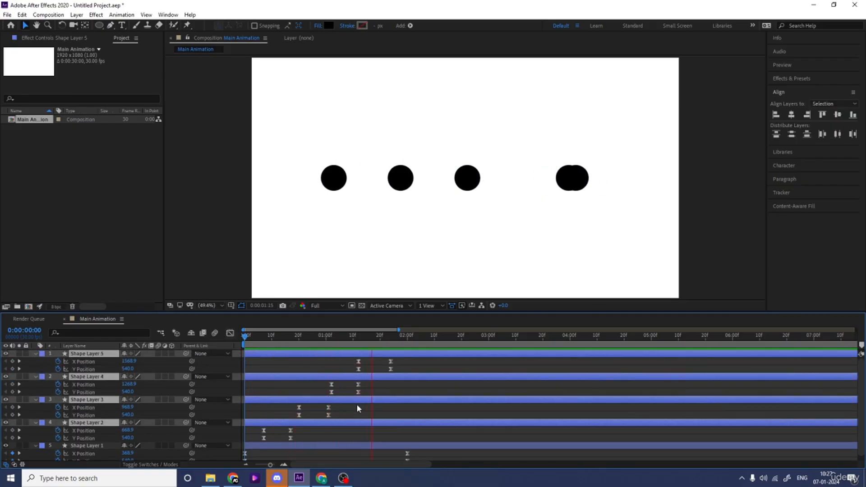
key("space")
Step: At 0:00:00:12, set Shape Layer 2's Y Position to 724 so the circle dips in the middle of its move
left_click_drag(293, 337, 278, 342)
left_click(280, 414)
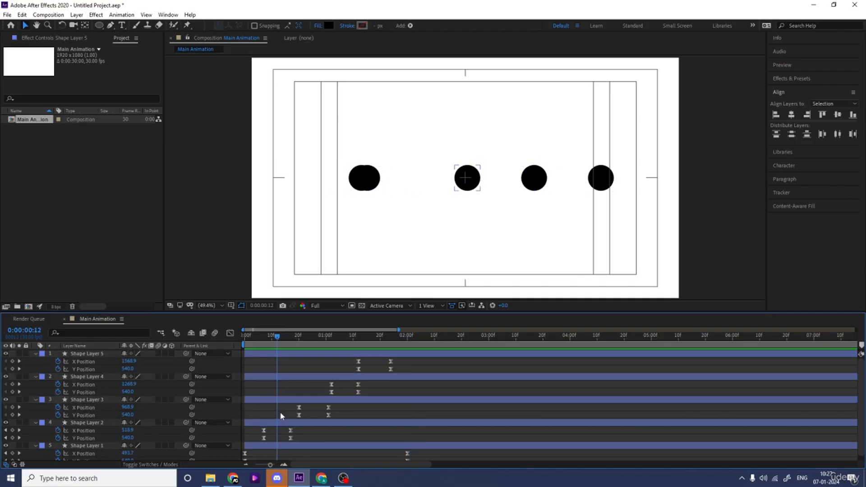
left_click(279, 423)
left_click_drag(129, 438, 222, 446)
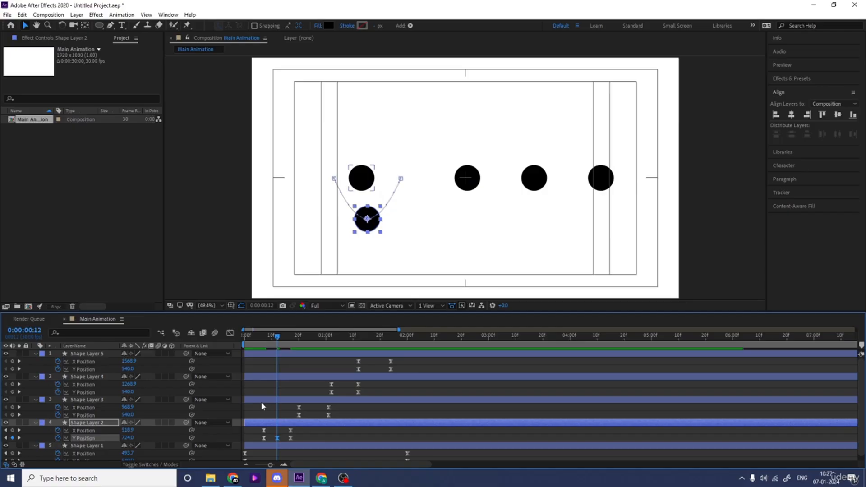
Step: At 0:00:00:26, decrease Shape Layer 3's Y Position so the circle arcs upward in the middle of its move
left_click(315, 335)
left_click(315, 400)
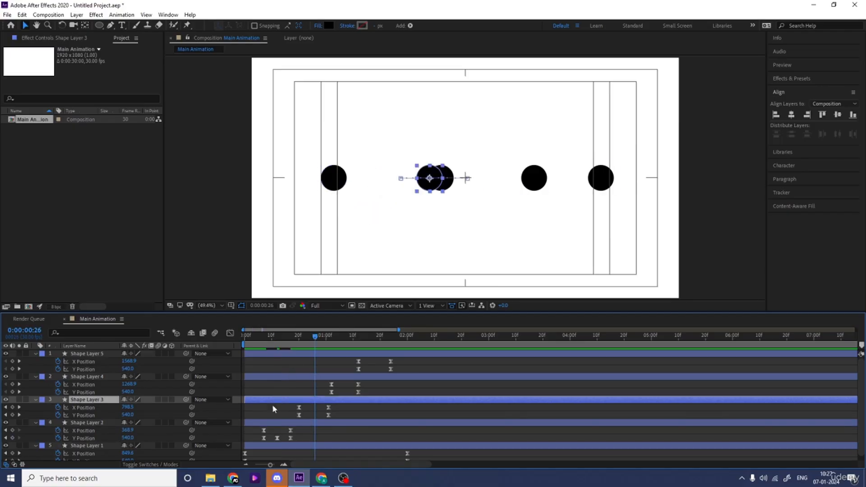
left_click_drag(131, 415, 72, 418)
Step: At 0:00:01:07, set Shape Layer 4's Y Position to 750 so the circle dips in the middle of its move
left_click(346, 338)
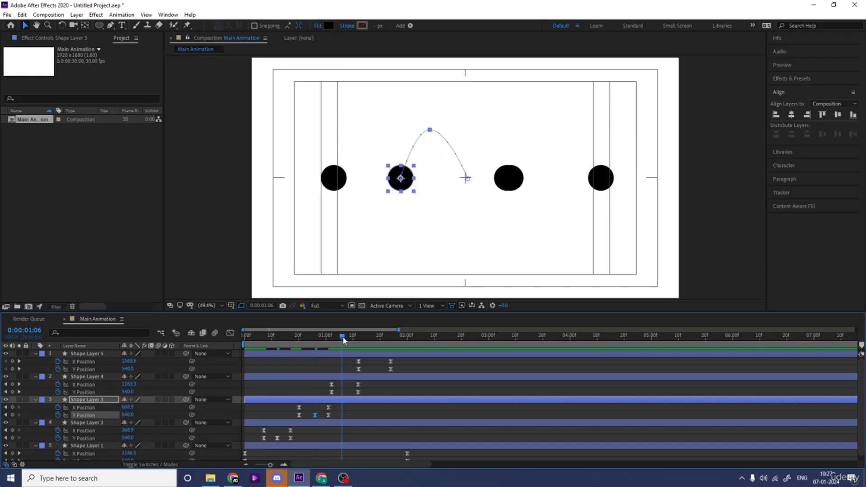
left_click(346, 378)
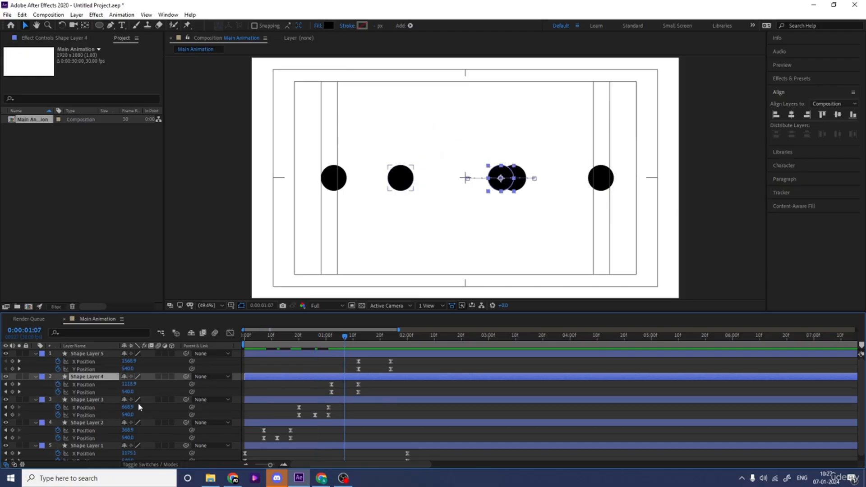
left_click_drag(128, 392, 223, 391)
key("Num_Lock")
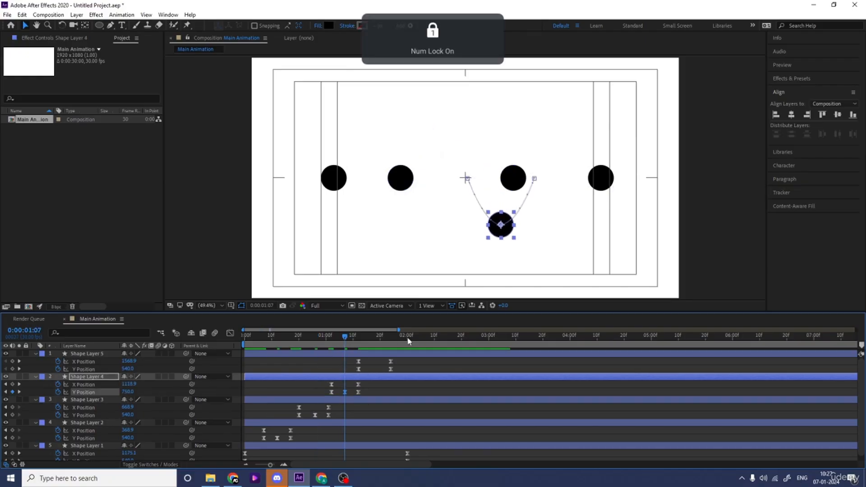
Step: At 0:00:01:18, set Shape Layer 5's Y Position to 325 so it arcs upward, and preview the animation
left_click(375, 344)
left_click(379, 354)
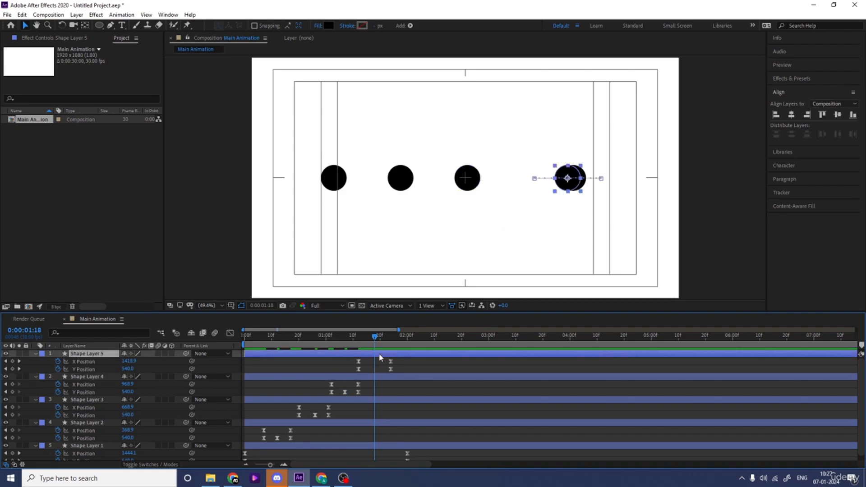
key("F2")
left_click(100, 354)
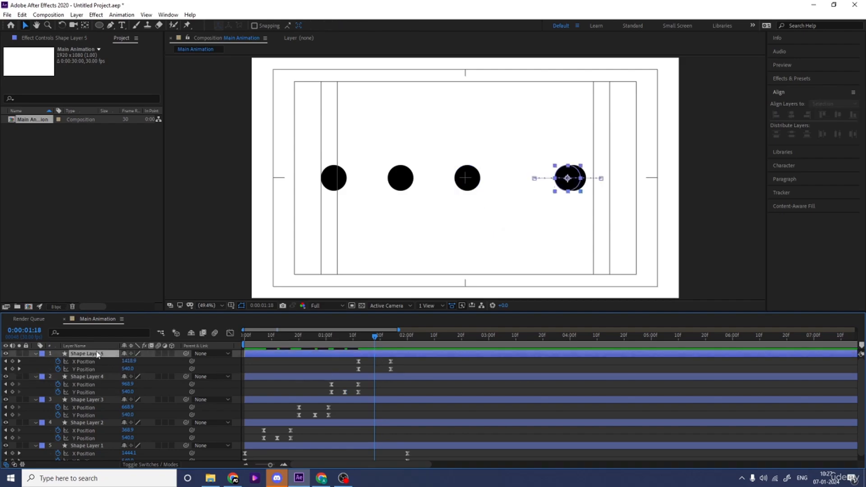
left_click_drag(131, 371, 35, 378)
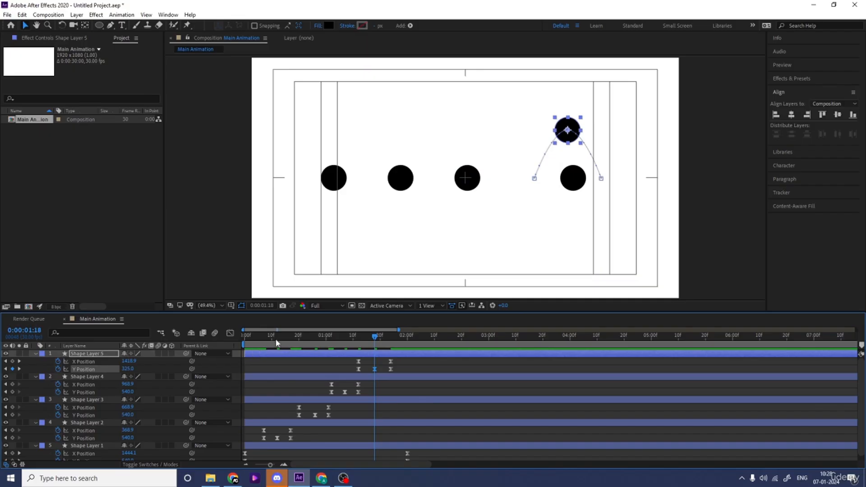
key("space")
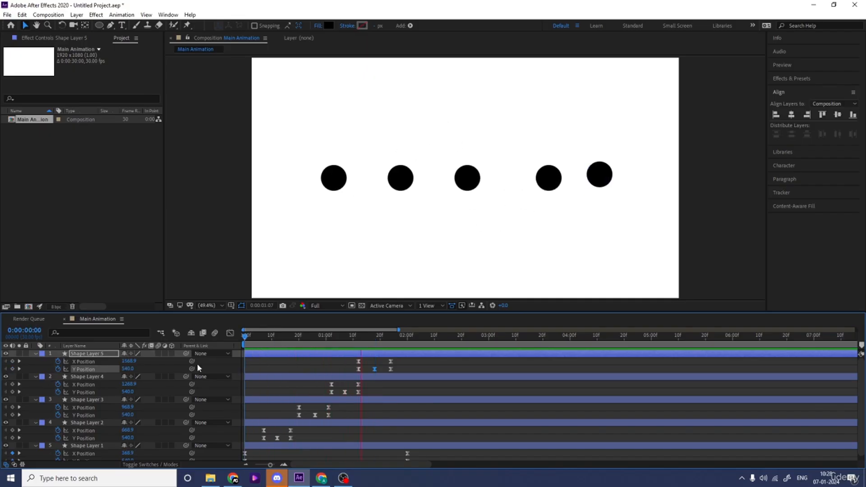
key("space")
Step: Compress all position keyframes of the five circles proportionally so the last ones fall at 0:00:01:10
left_click_drag(449, 362, 267, 457)
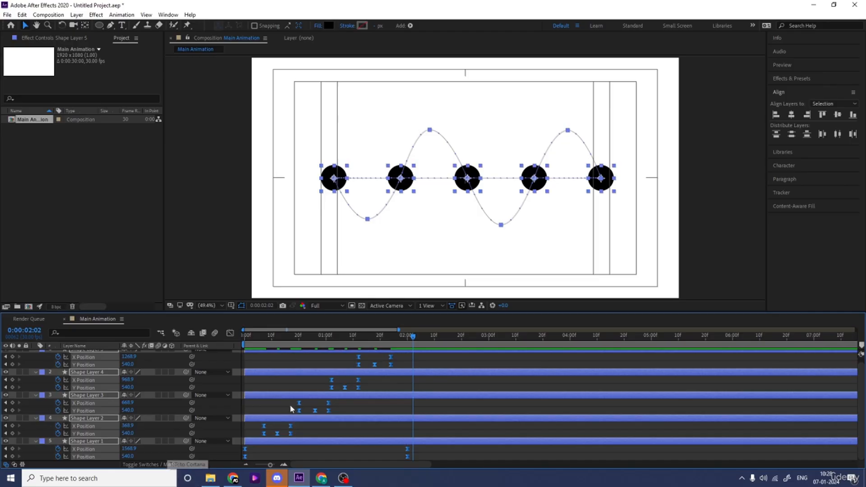
key("space")
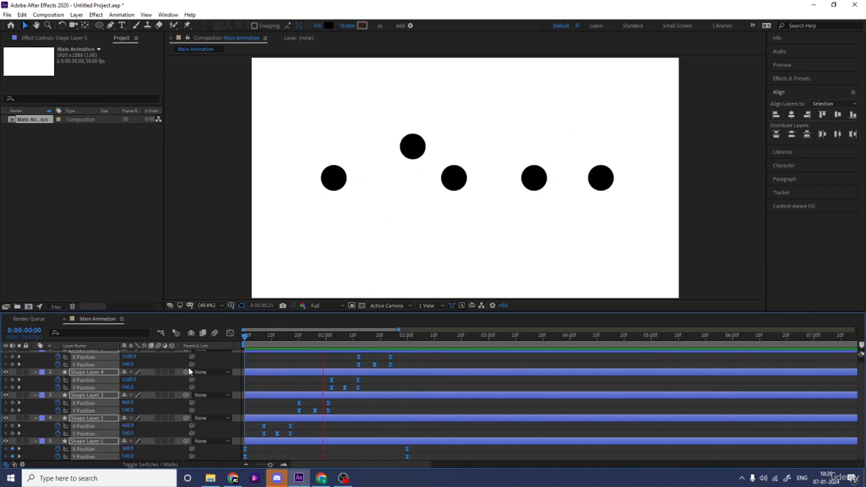
key("space")
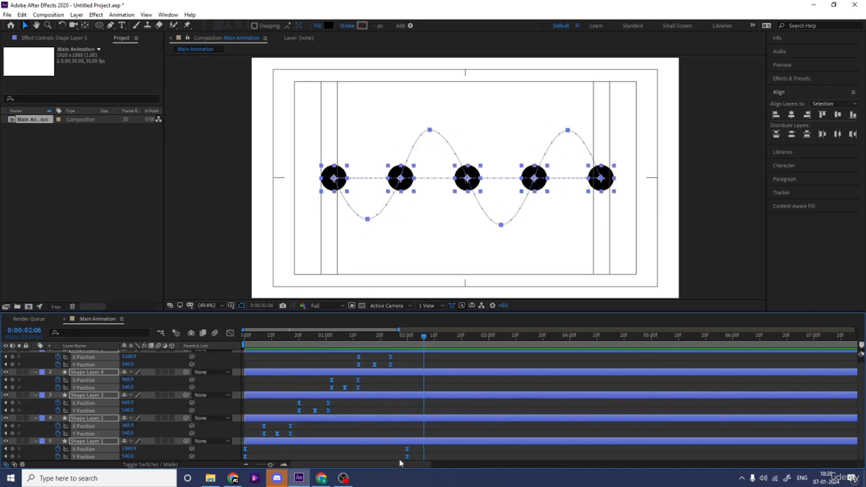
left_click_drag(408, 449, 356, 452)
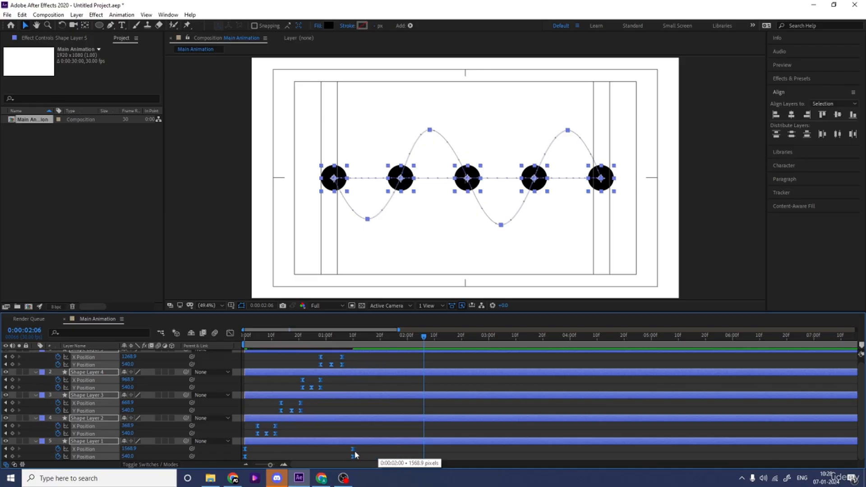
Step: Enable motion blur for all five circle layers and preview the animation from the start
left_click_drag(324, 336, 214, 339)
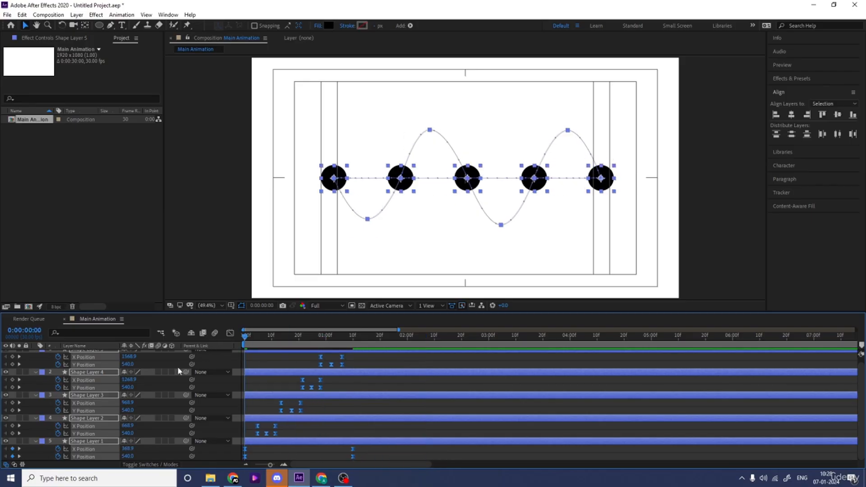
left_click(161, 372)
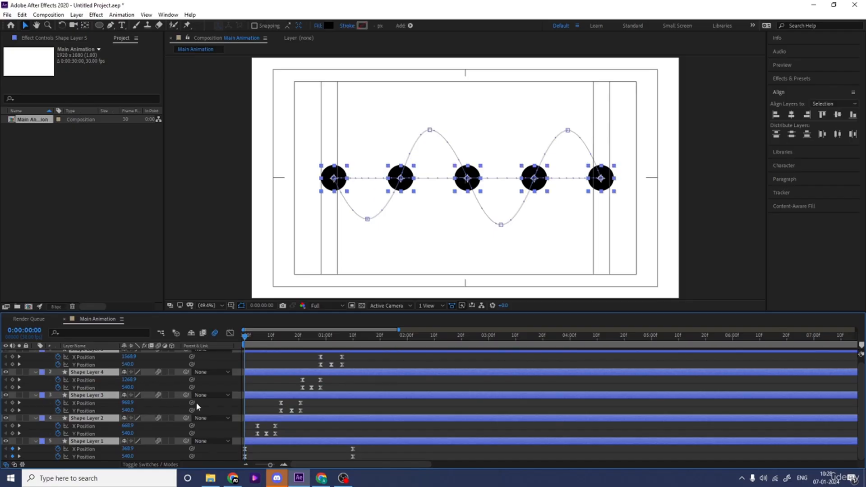
key("space")
key("space")
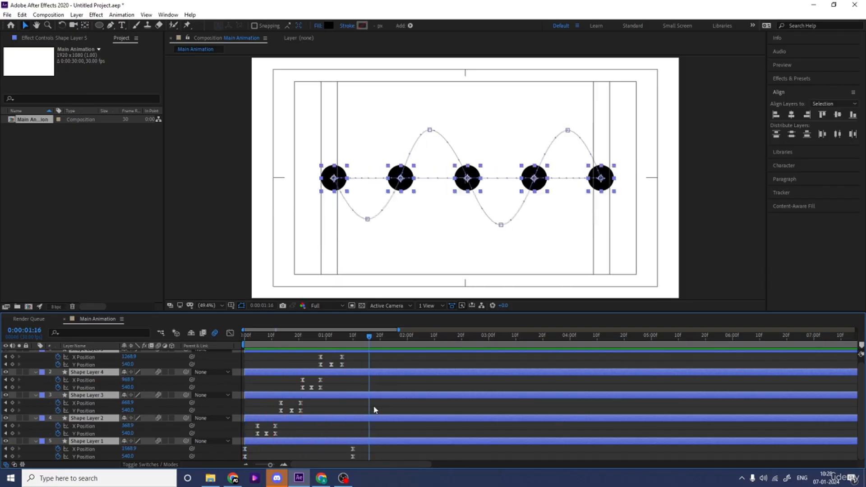
Step: Rescale all position keyframes proportionally so the last ones fall at 0:00:01:20, and preview the animation
left_click_drag(383, 456, 268, 355)
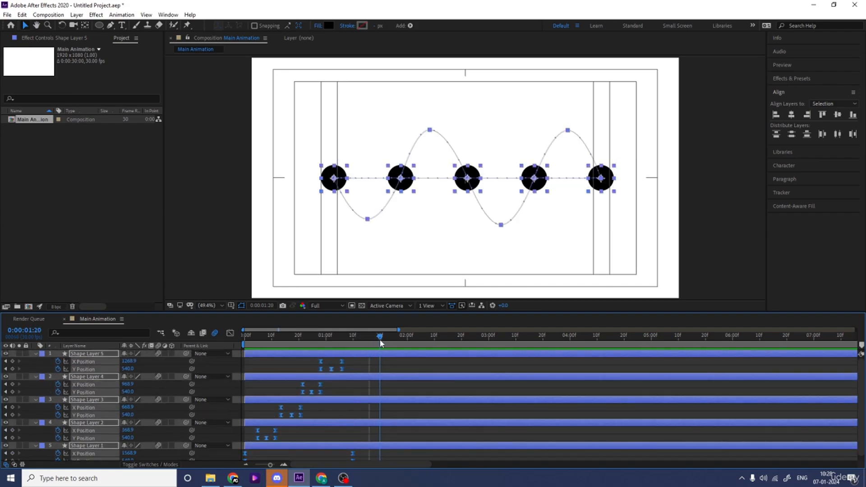
left_click_drag(352, 453, 379, 454)
key("space")
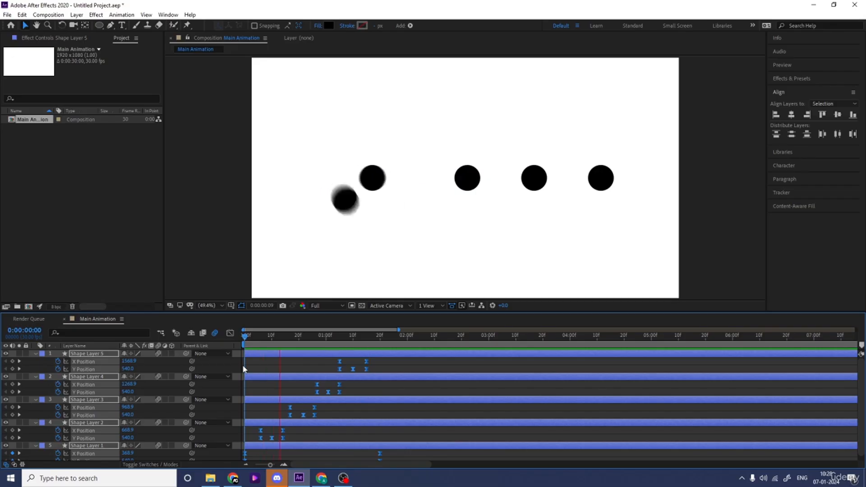
key("space")
Step: Pre-compose all five shape layers into a new composition named Loading Animation
left_click(281, 363)
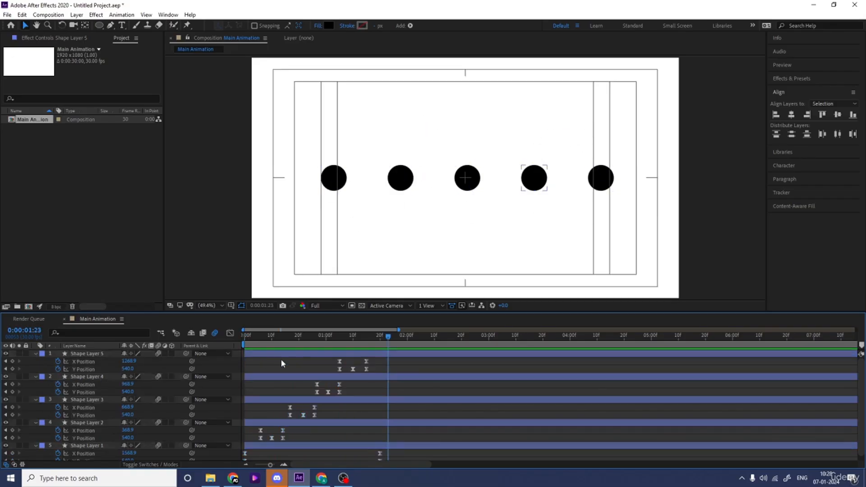
key("ctrl+a")
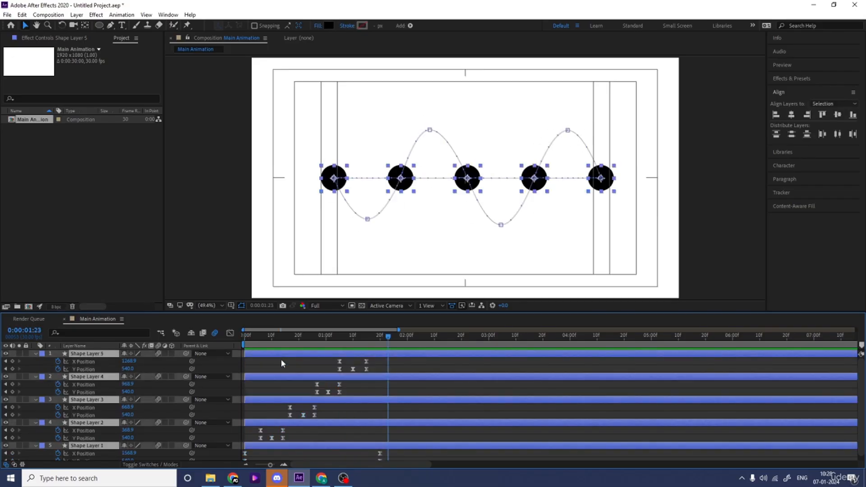
key("ctrl+shift+c")
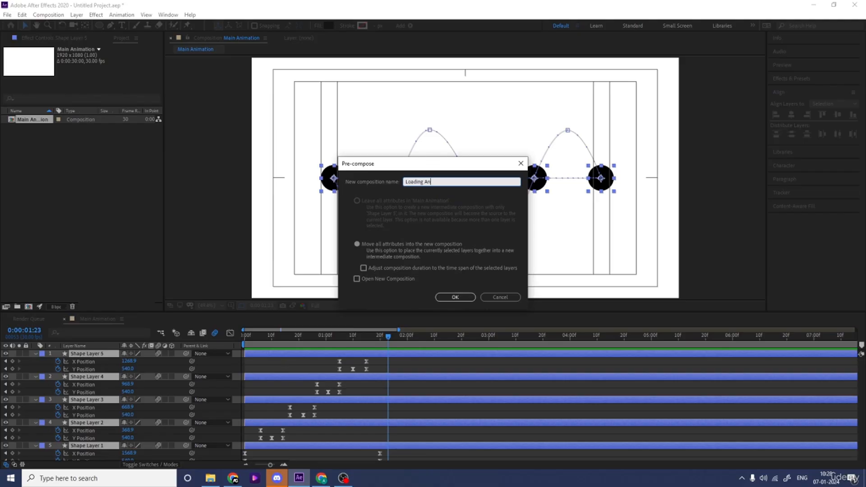
key("Return")
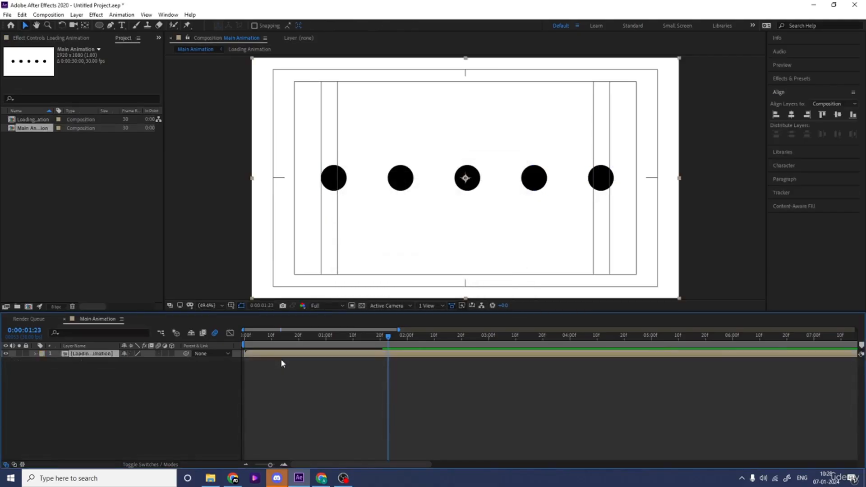
Step: Scale the Loading Animation layer to 63% and return to the start of the timeline
key("s")
left_click_drag(141, 362, 126, 363)
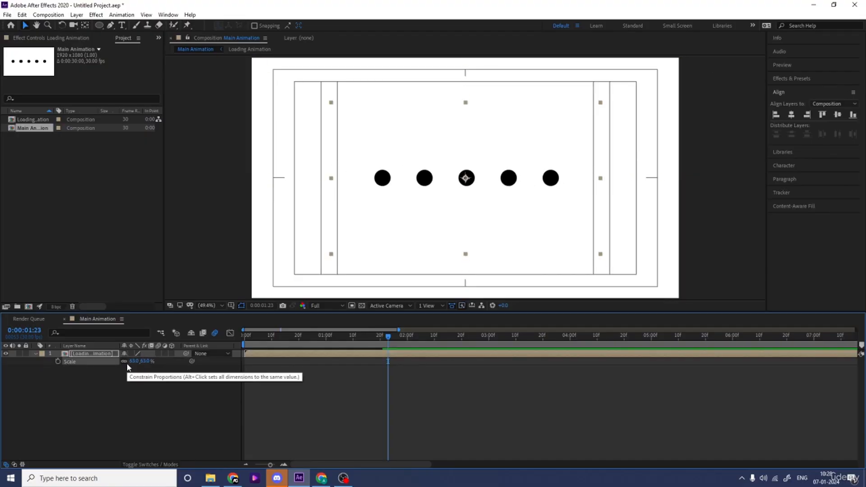
left_click(403, 389)
left_click_drag(346, 348, 221, 354)
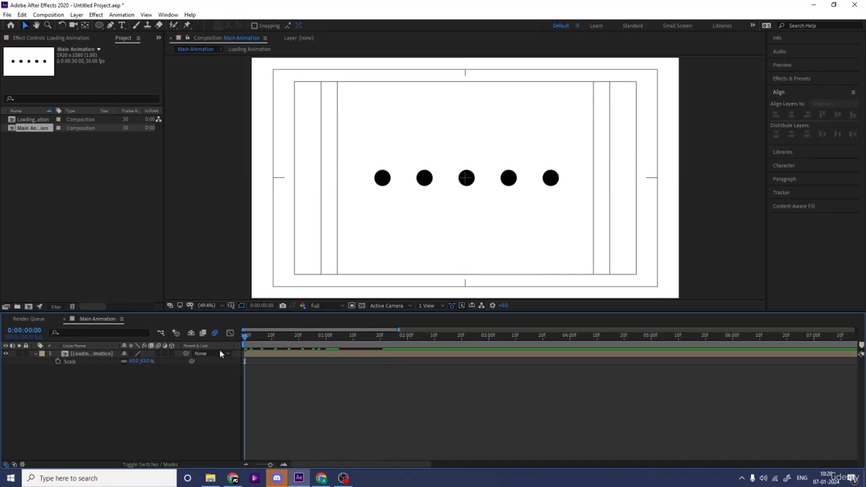
Step: Inside the Loading Animation composition, add a 100% Scale keyframe to Shape Layer 1 at 0:00:00:00 and reveal all its keyframes
double_click(248, 354)
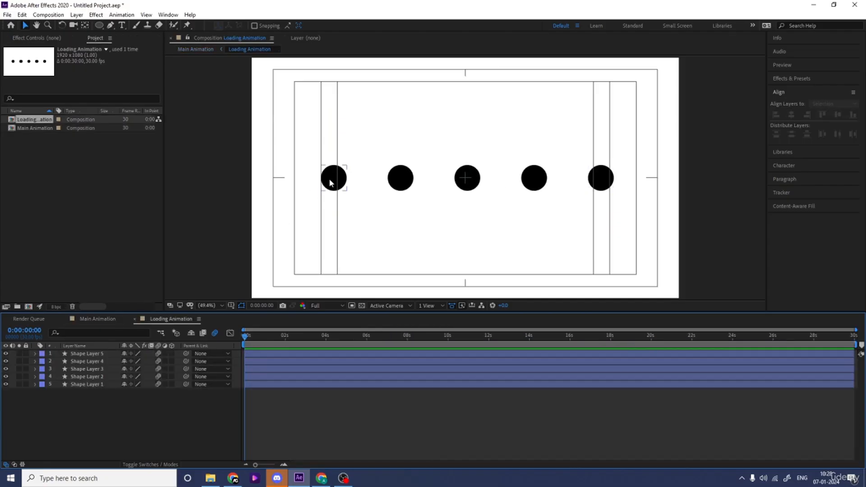
left_click(336, 183)
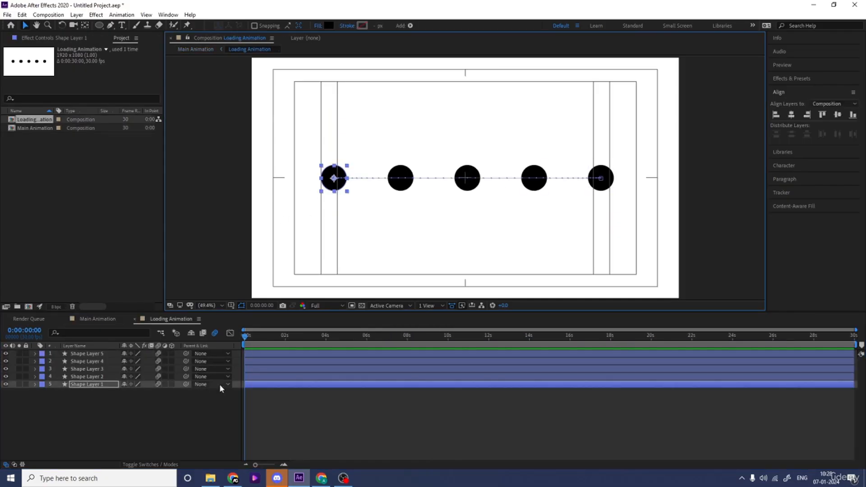
left_click(58, 393)
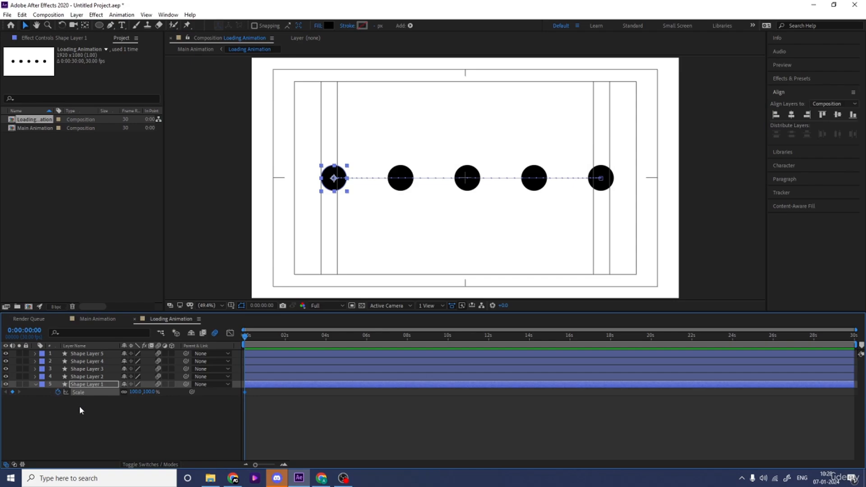
key("u")
key("equal")
key("equal")
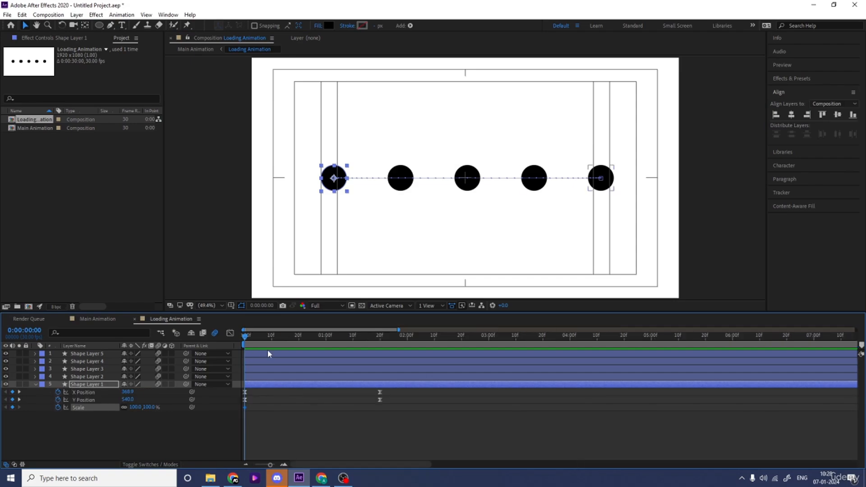
Step: Add a 100% Scale keyframe to Shape Layer 1 at 0:00:01:20
left_click(264, 338)
left_click_drag(266, 341, 380, 351)
left_click(13, 408)
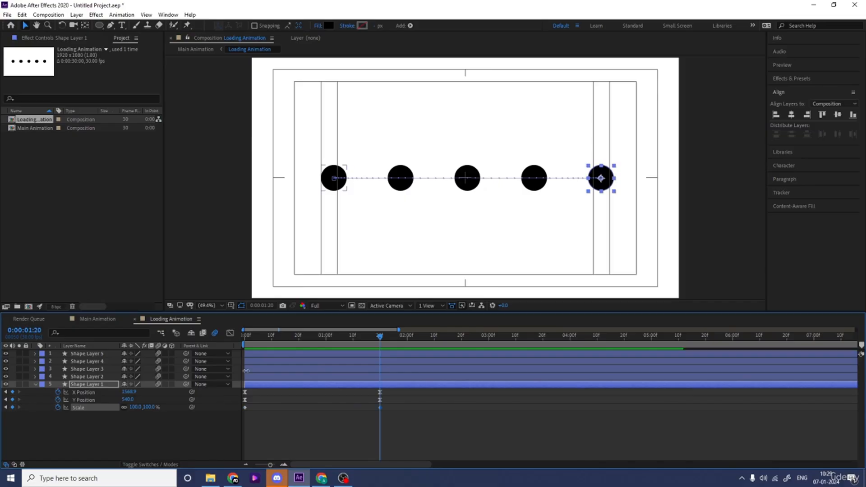
Step: Set Shape Layer 1's Scale to 10% at 0:00:00:24, apply Easy Ease to all three Scale keyframes, and preview the animation
left_click(309, 337)
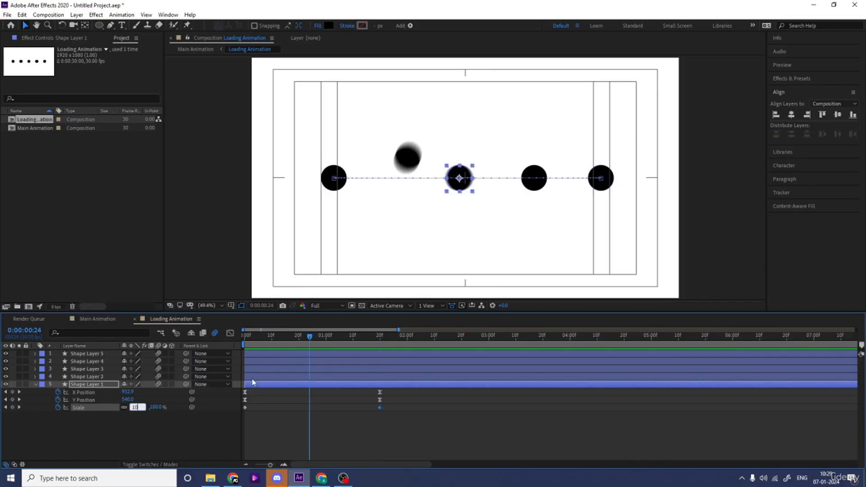
key("Return")
left_click_drag(387, 410, 223, 440)
key("F9")
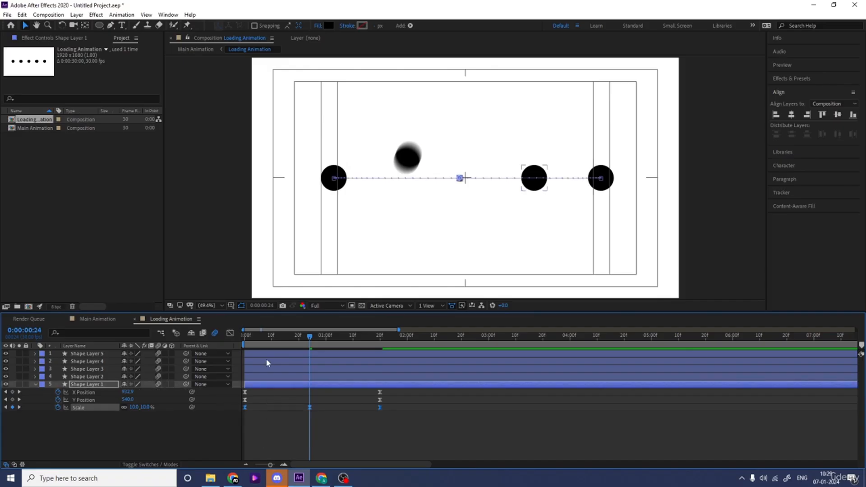
key("space")
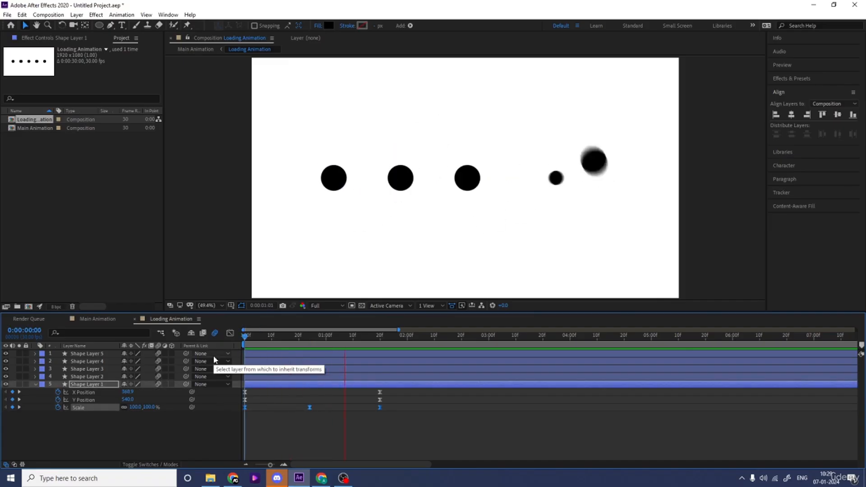
key("space")
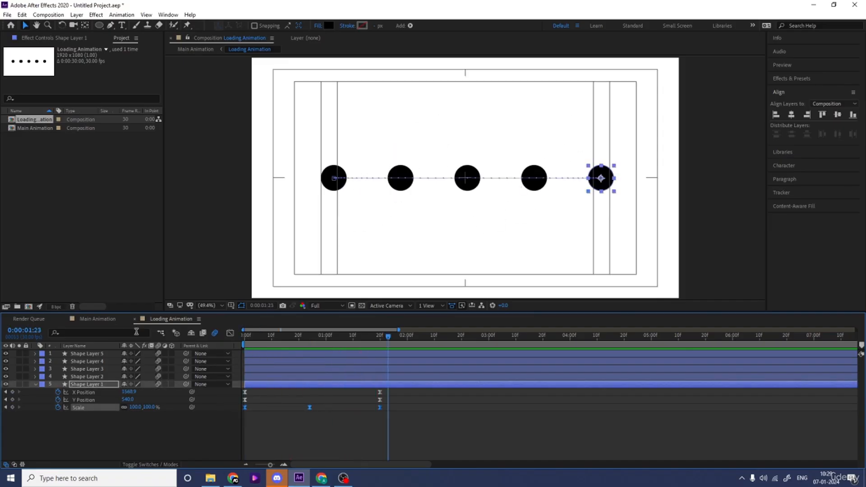
Step: In the Main Animation composition, apply the Echo effect to the Loading Animation layer and preview it
left_click(103, 321)
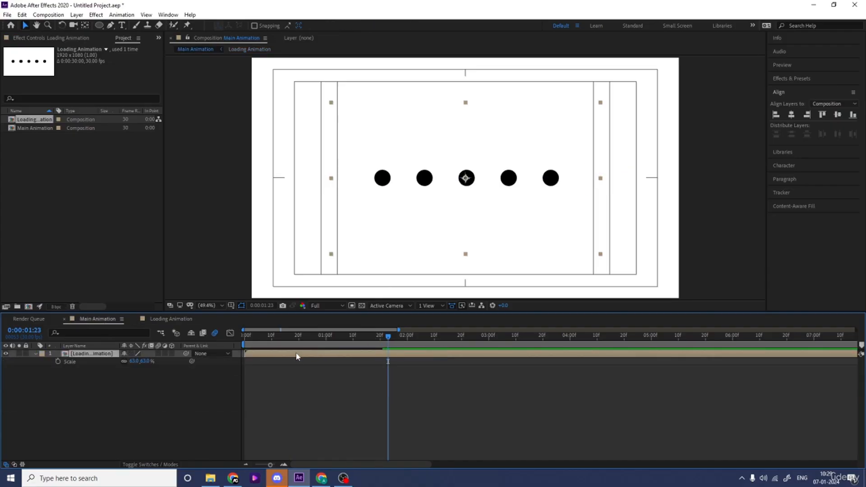
left_click(807, 78)
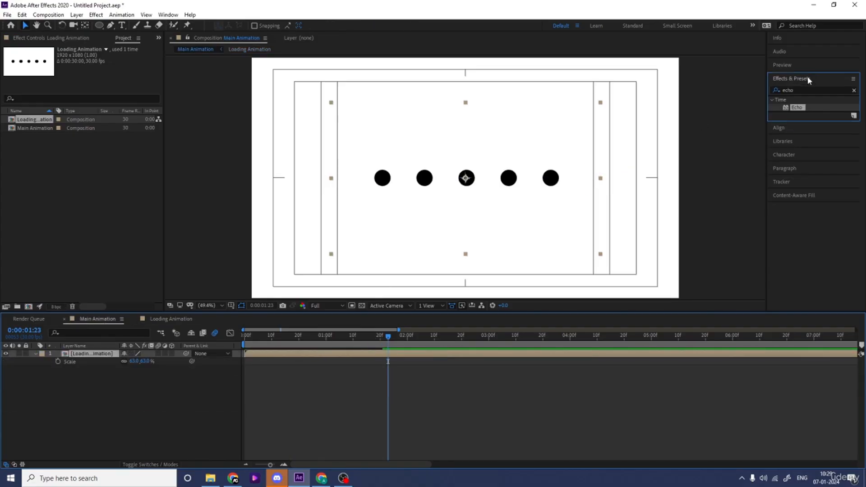
double_click(798, 108)
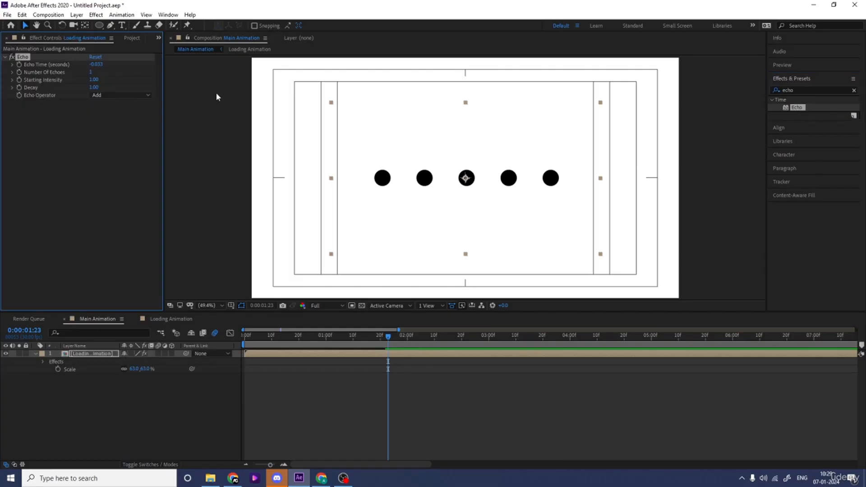
left_click(255, 344)
key("space")
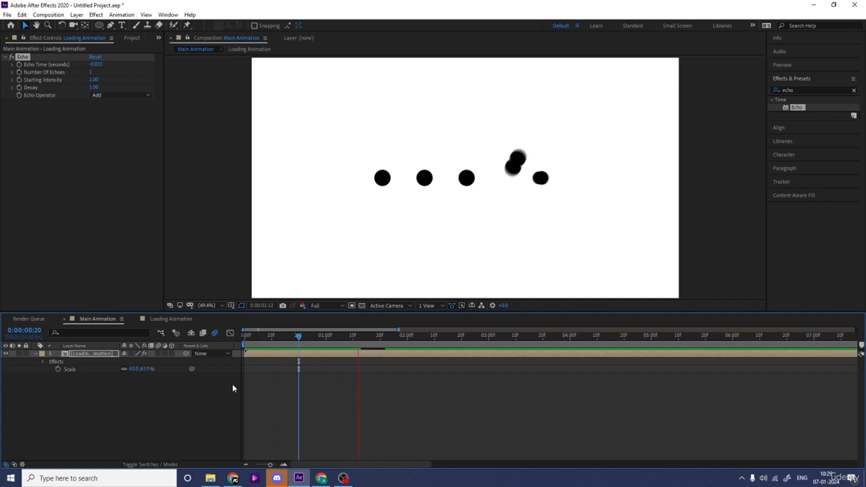
key("space")
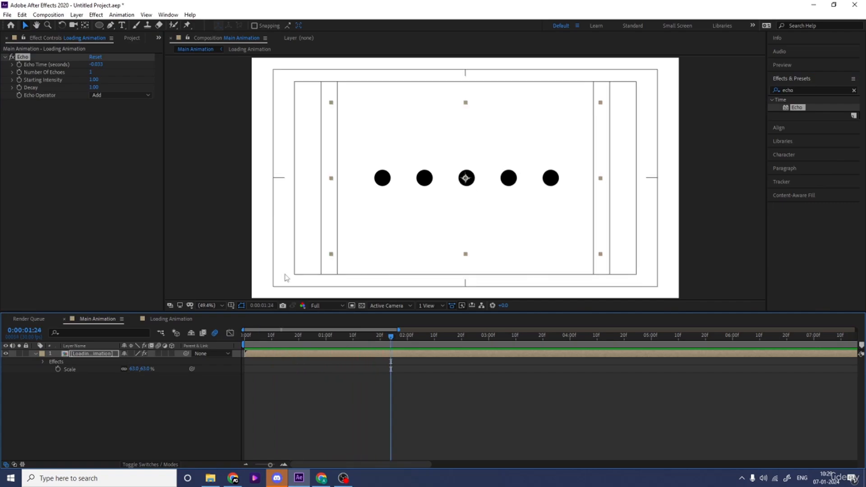
Step: Set the Echo effect's Number of Echoes to 10 and its Echo Time to -0.003 seconds
left_click(92, 73)
type("10")
key("Return")
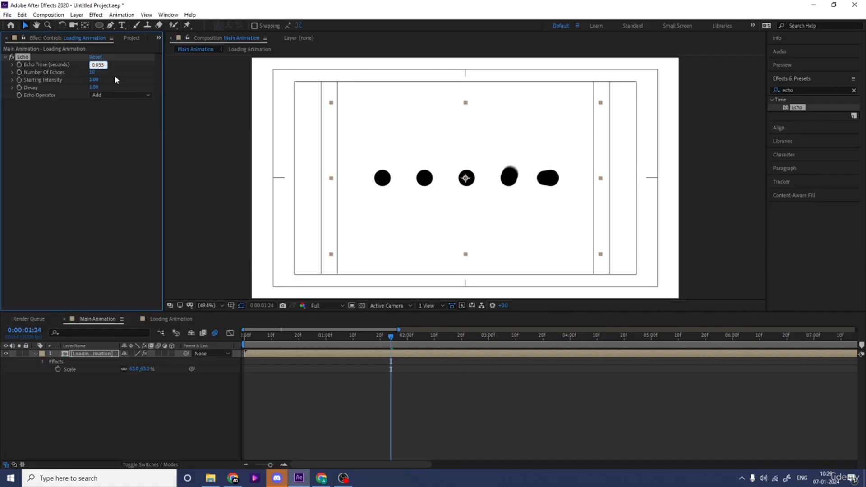
left_click(275, 384)
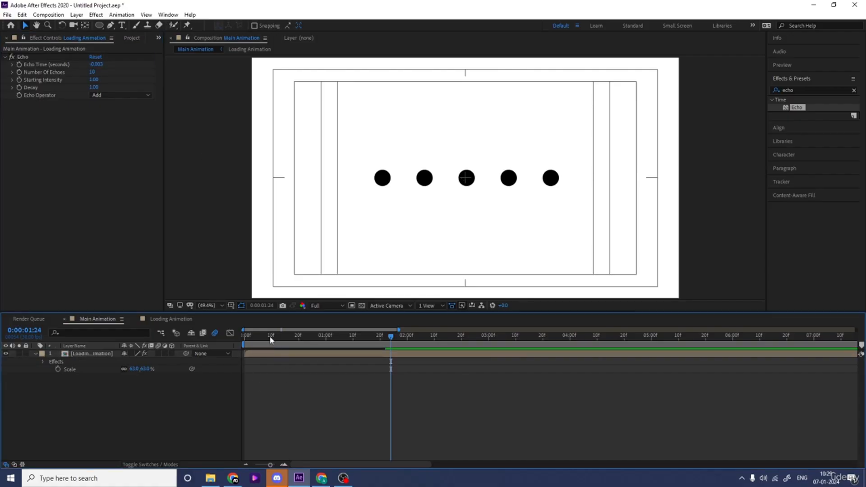
Step: Change the Echo Operator to Maximum and preview the animation from 0:00:00:00
left_click_drag(265, 338, 243, 334)
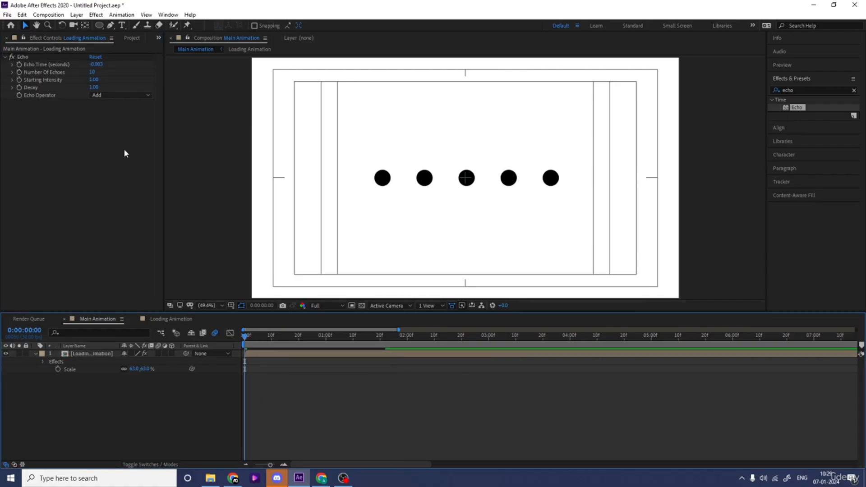
left_click(104, 95)
left_click(115, 113)
key("space")
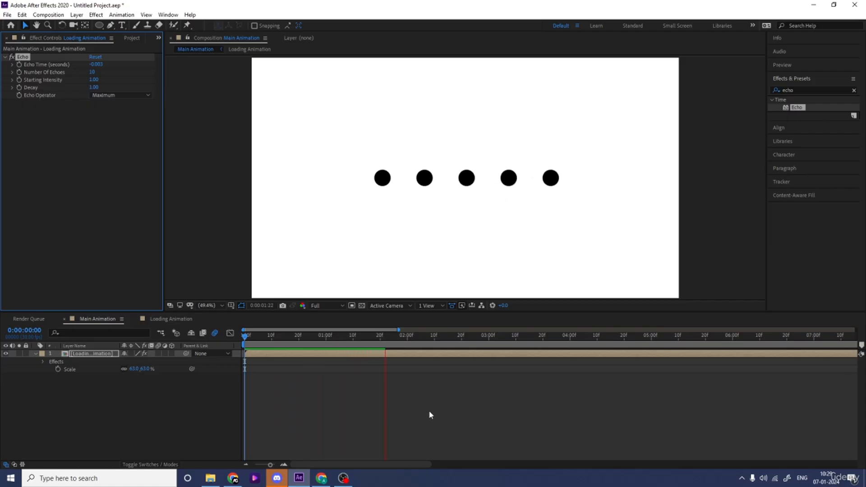
Step: Set the end of Main Animation's work area at 0:00:02:00 and preview the loop
left_click(410, 353)
left_click(408, 337)
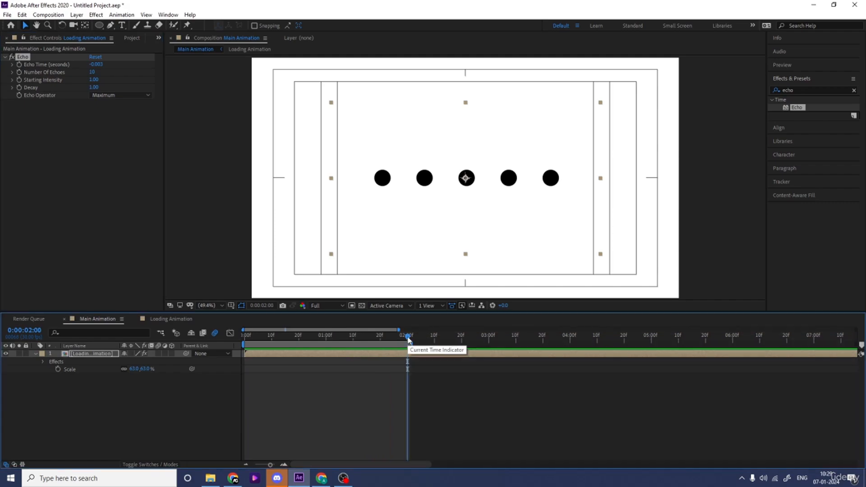
key("space")
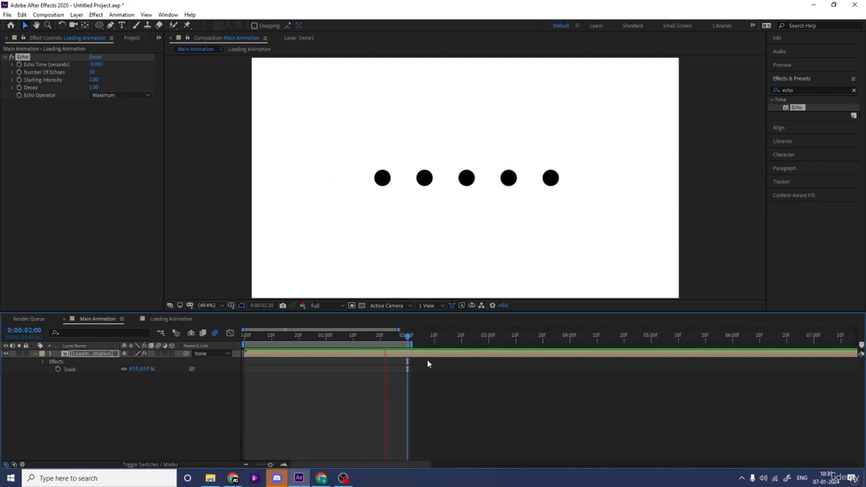
Step: Set the end of Main Animation's work area at 0:00:01:22 and preview the loop
left_click_drag(408, 336, 386, 340)
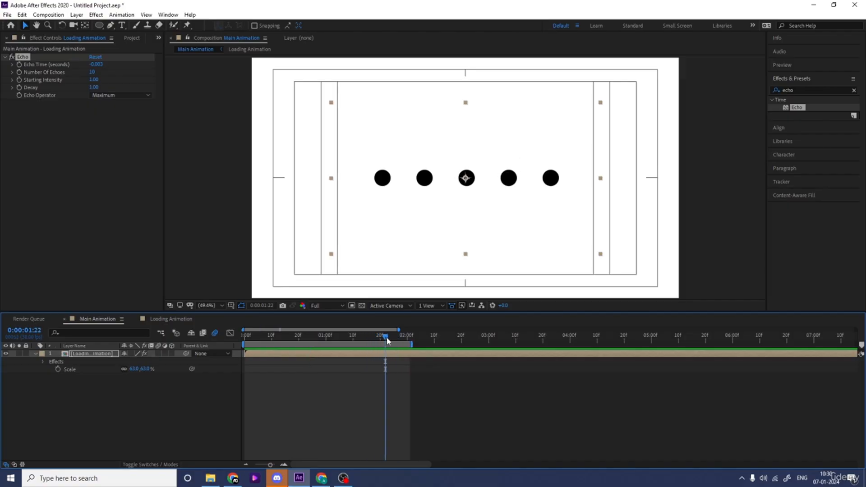
key("space")
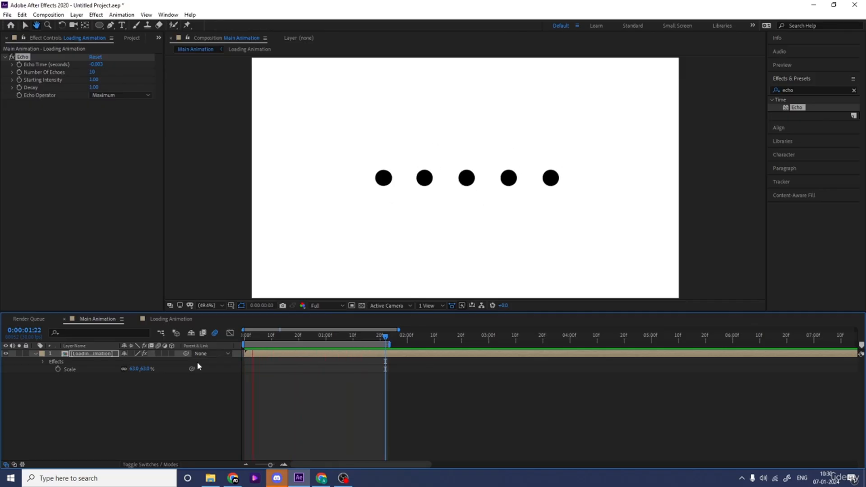
key("space")
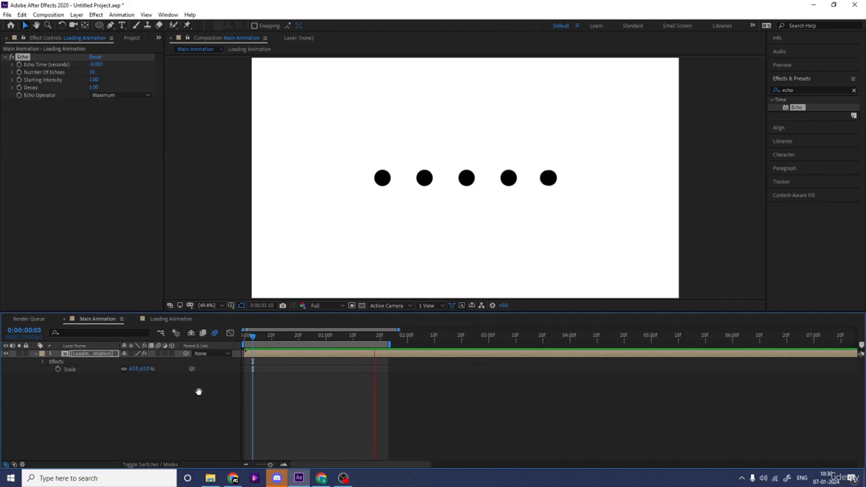
key("space")
Step: Recolor the fill of all five shape layers in Loading Animation to a saturated blue-violet with hue 254°, and preview Main Animation
double_click(280, 356)
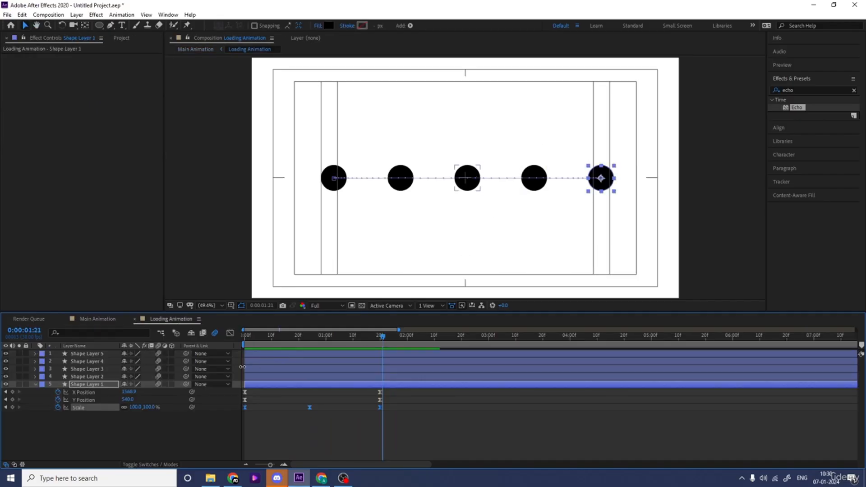
left_click(149, 431)
left_click(102, 376)
left_click(93, 355, "shift")
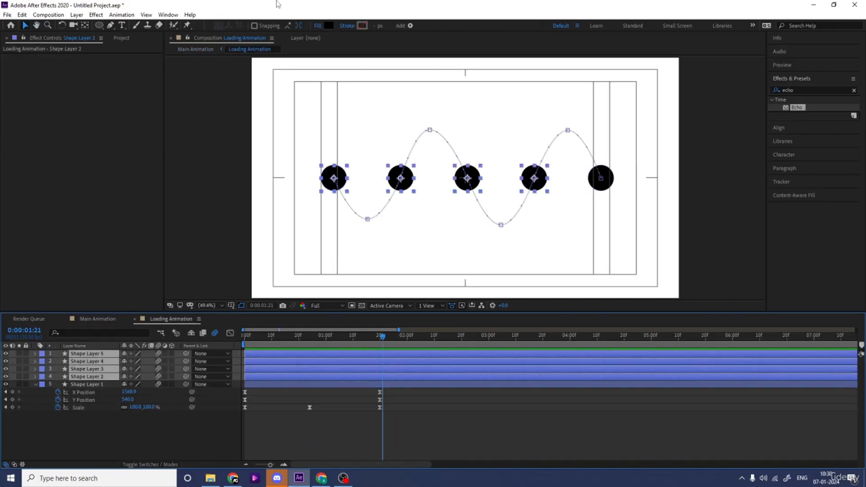
key("ctrl+a")
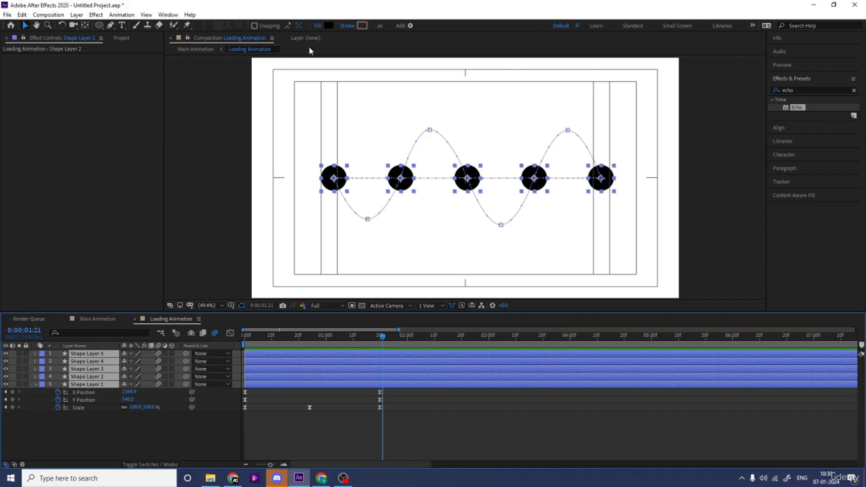
left_click(329, 27)
left_click(230, 224)
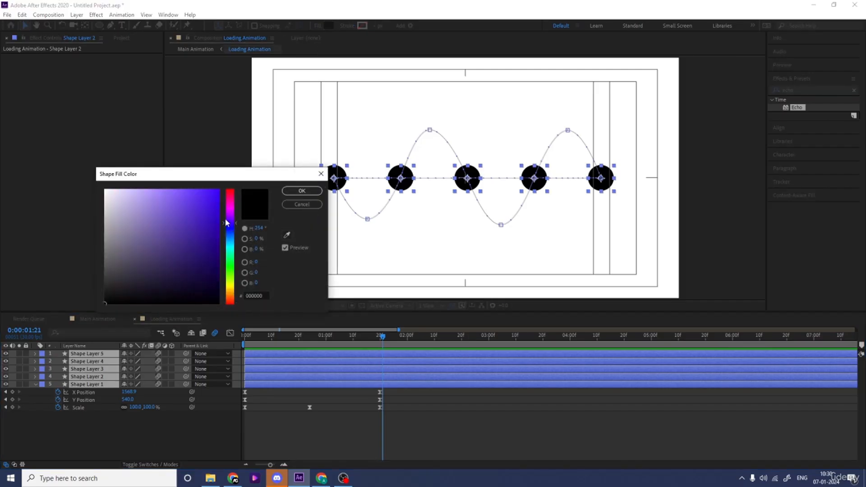
left_click_drag(214, 203, 239, 162)
left_click(297, 191)
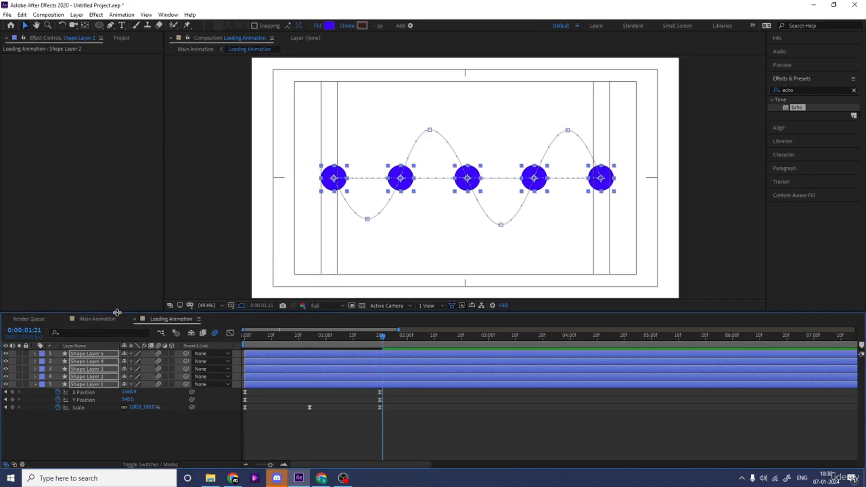
left_click(118, 319)
key("space")
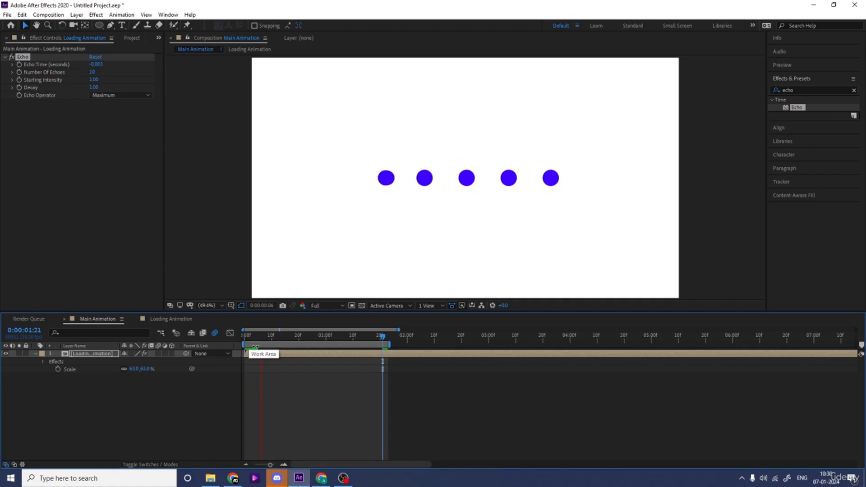